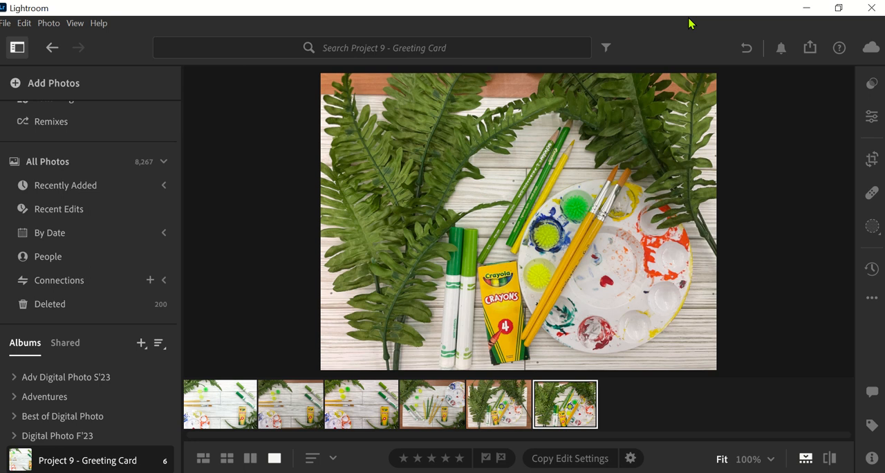
Reset all edits on the third photo in the Project 9 - Greeting Card album
click(232, 399)
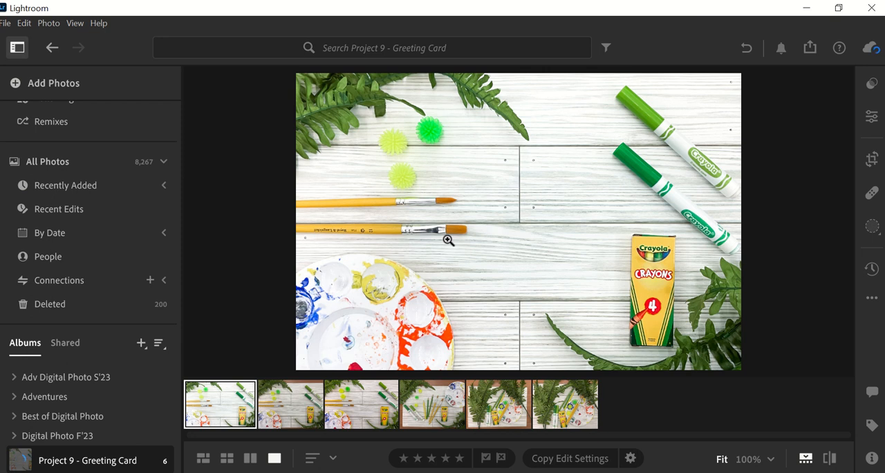
click(350, 408)
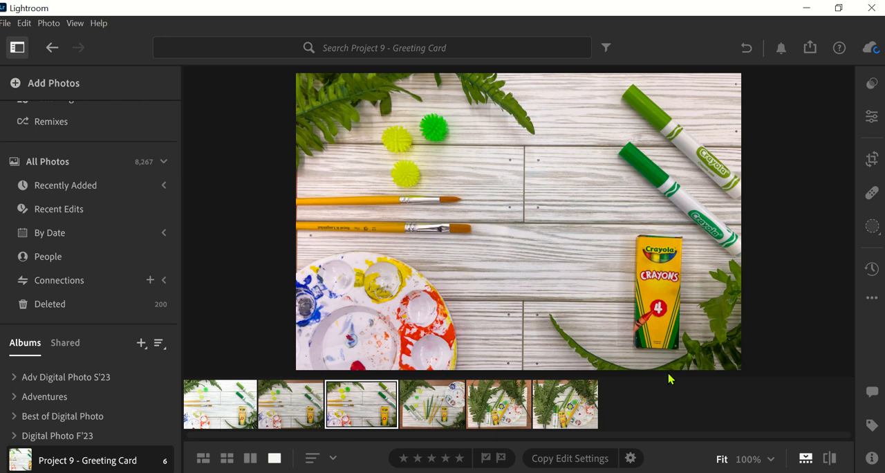
click(872, 298)
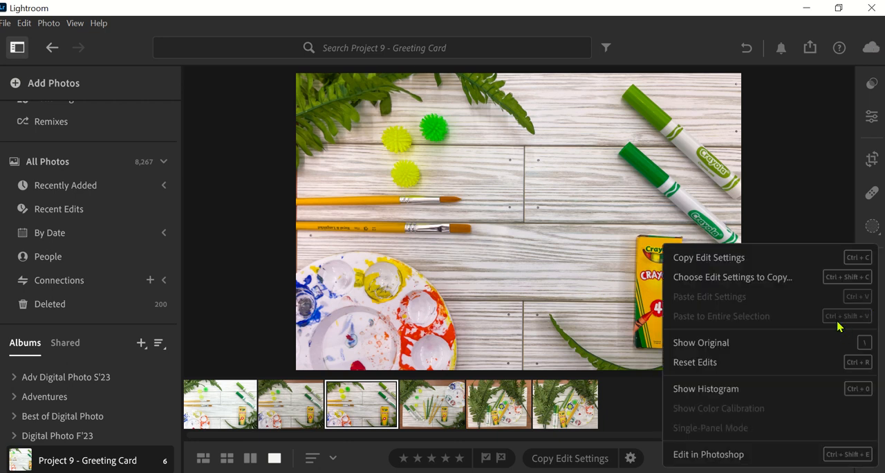
click(696, 364)
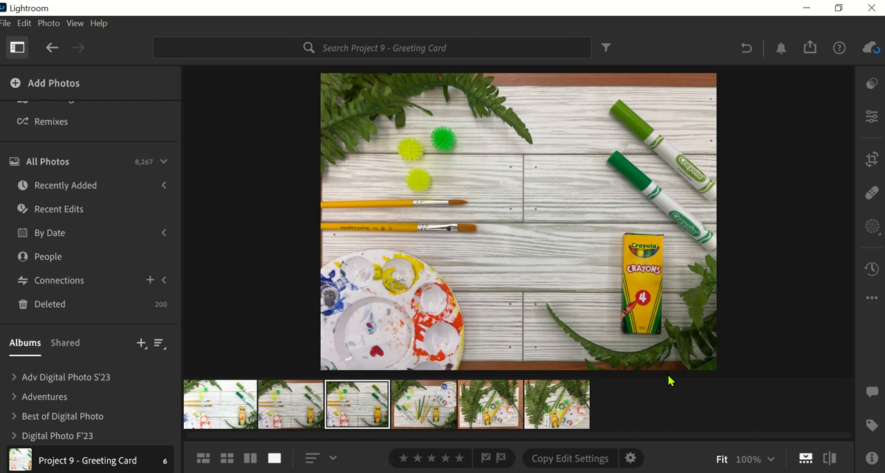
Start cropping the photo with a 3 x 2 aspect ratio
click(873, 157)
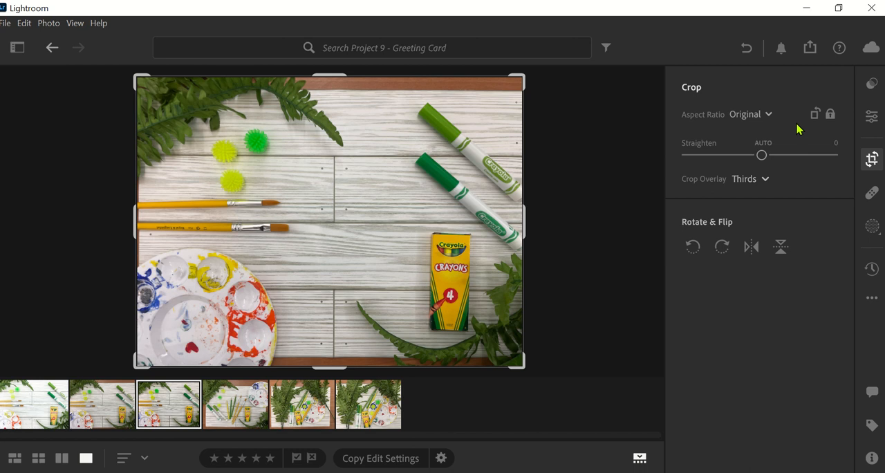
click(756, 115)
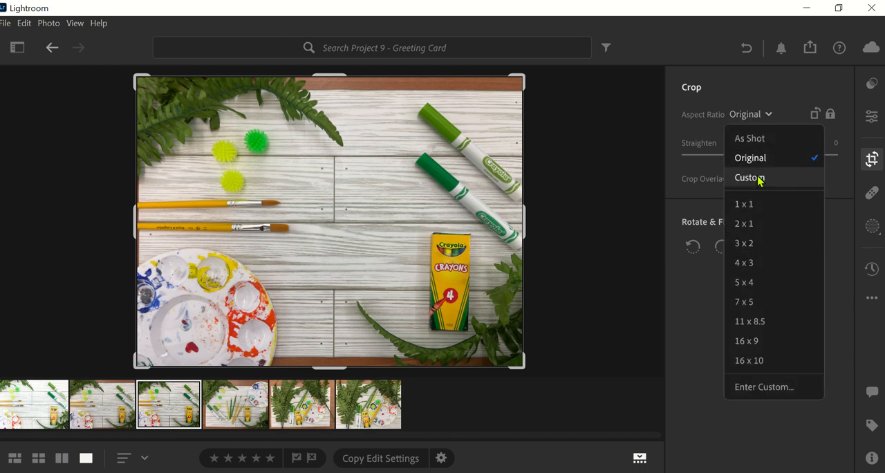
click(741, 244)
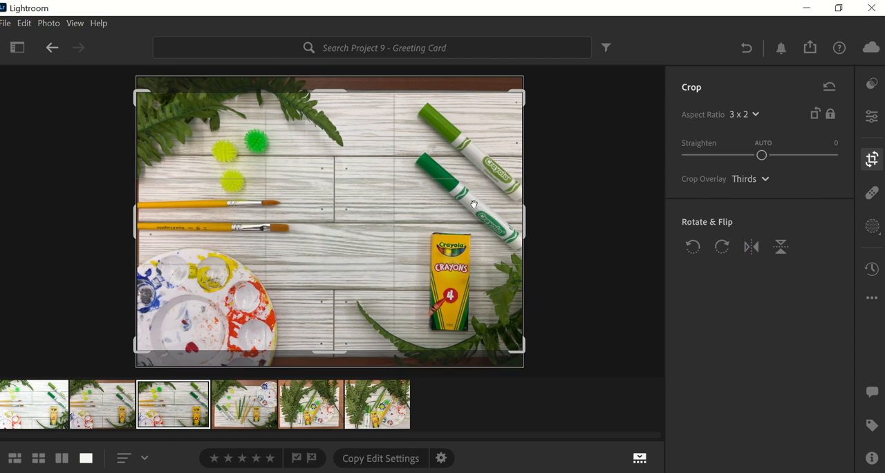
Tighten the crop frame from its lower corners and reposition the photo so the brown table edges are excluded
drag(366, 217, 366, 215)
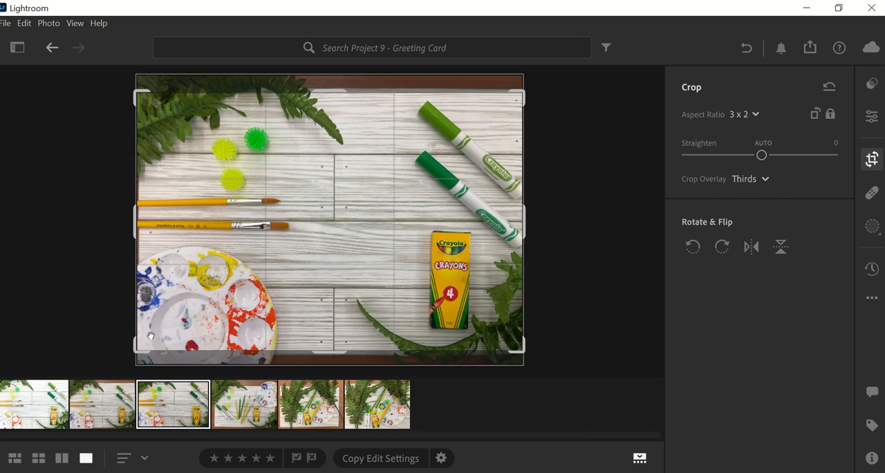
drag(139, 344, 143, 340)
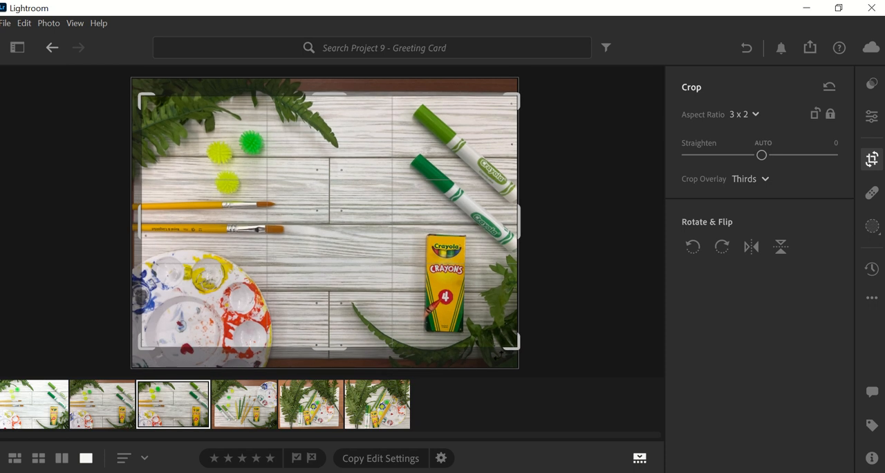
drag(515, 346, 512, 345)
drag(488, 314, 488, 310)
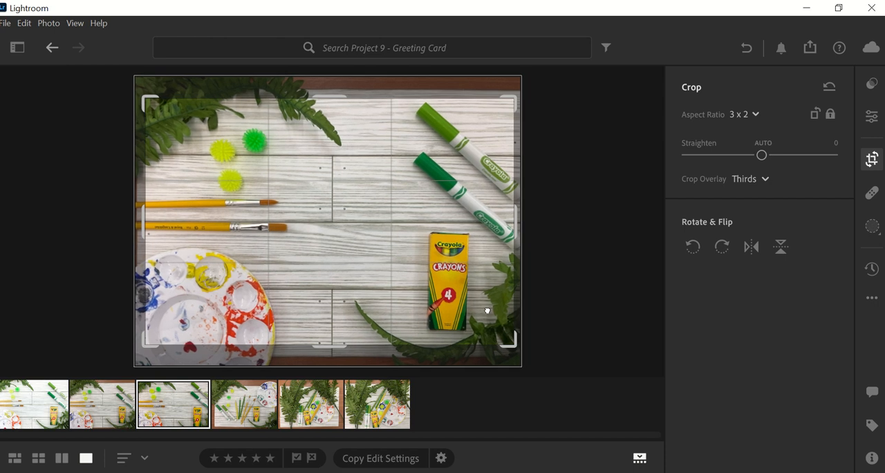
drag(487, 311, 487, 311)
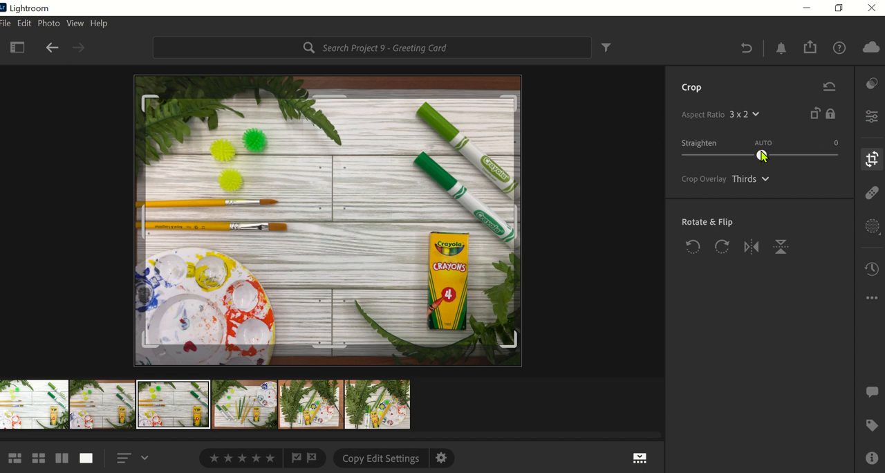
Straighten the photo by +0.28 so the board lines run level with the crop
mouse_move(761, 156)
mouse_down()
mouse_move(771, 160)
mouse_move(761, 156)
mouse_up()
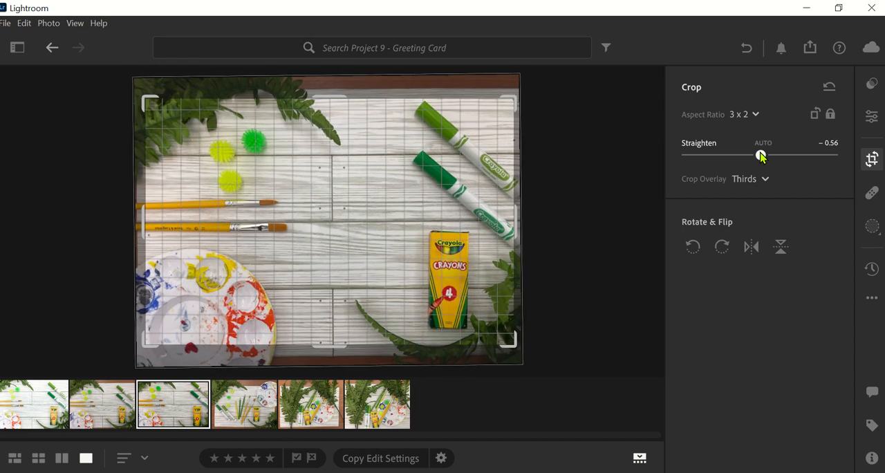
drag(761, 155, 763, 158)
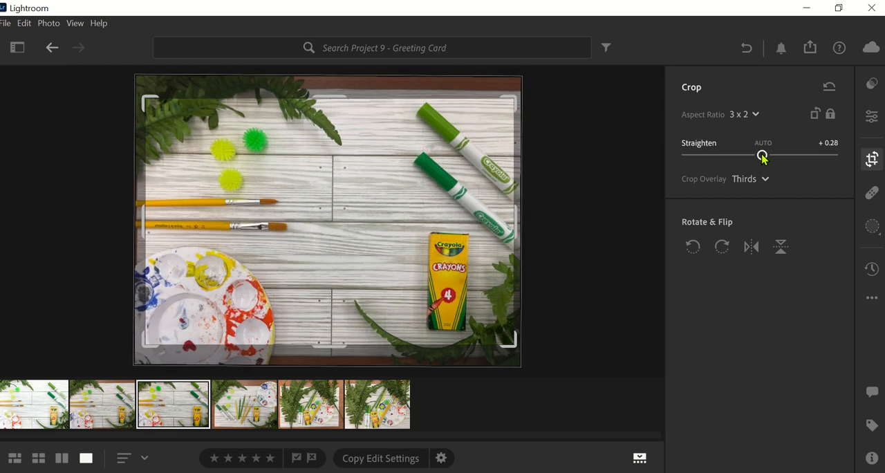
drag(761, 155, 762, 154)
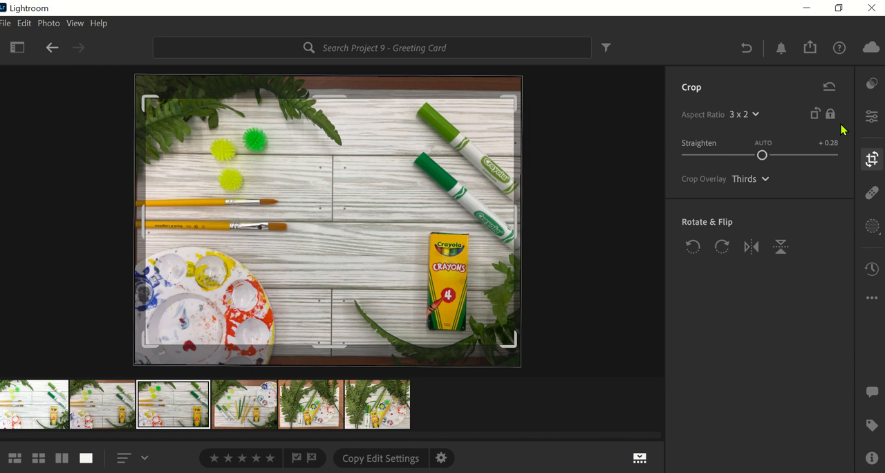
Preview the recommended presets on the photo and apply the bright, cool one with clean white boards and muted yellows
click(871, 84)
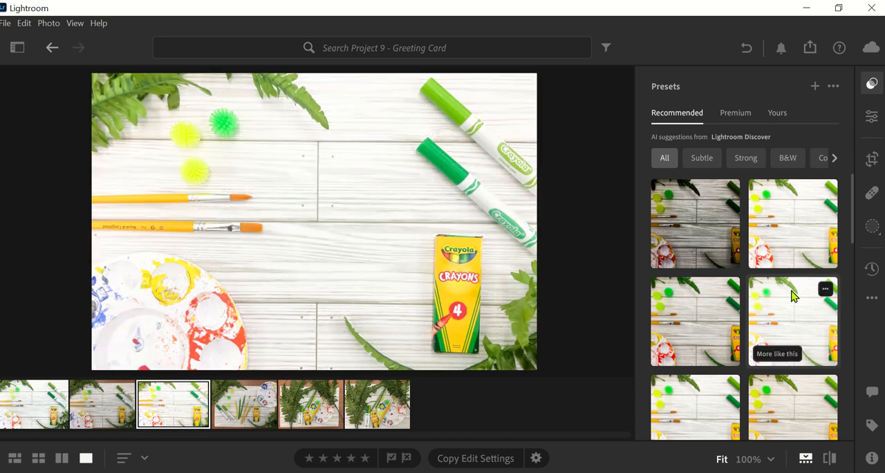
scroll(782, 327, down, 1)
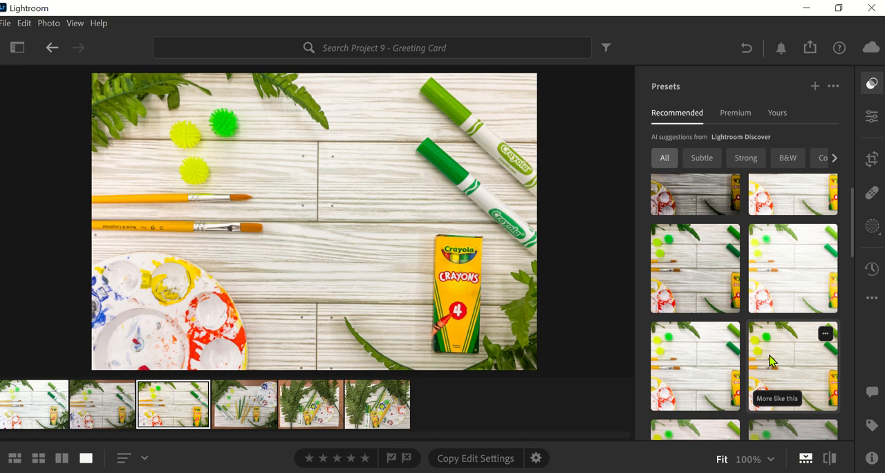
scroll(770, 355, down, 1)
scroll(672, 354, down, 1)
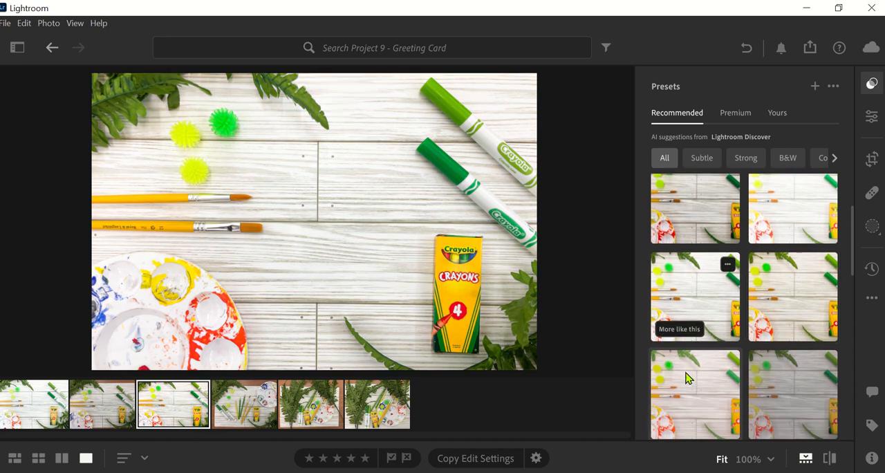
scroll(686, 374, down, 2)
scroll(692, 381, down, 1)
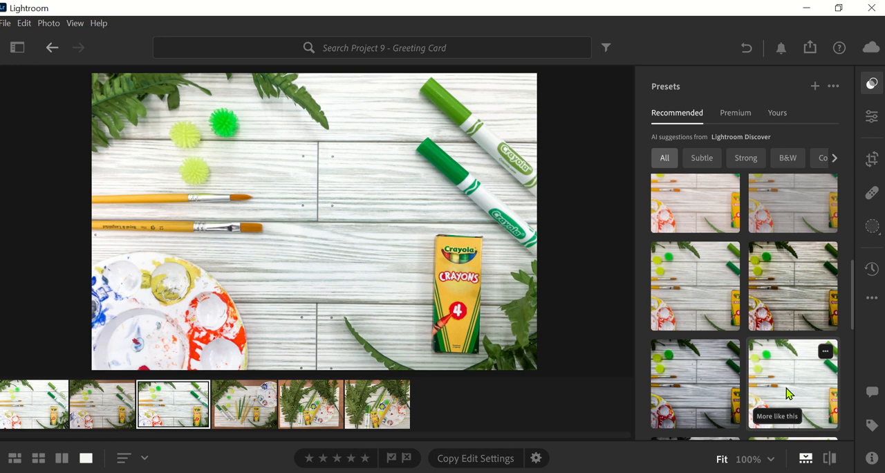
click(786, 393)
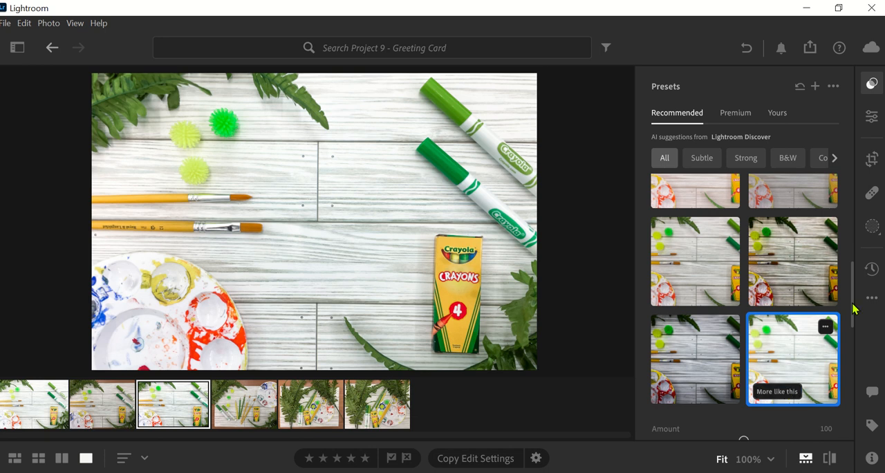
Shift the greens' hue to +78 in the Color Mixer so the ferns and markers turn deeper green
click(871, 119)
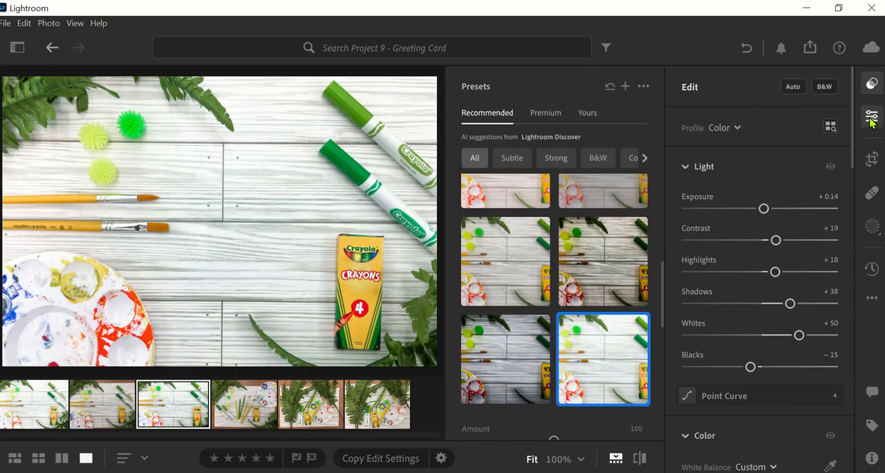
click(873, 83)
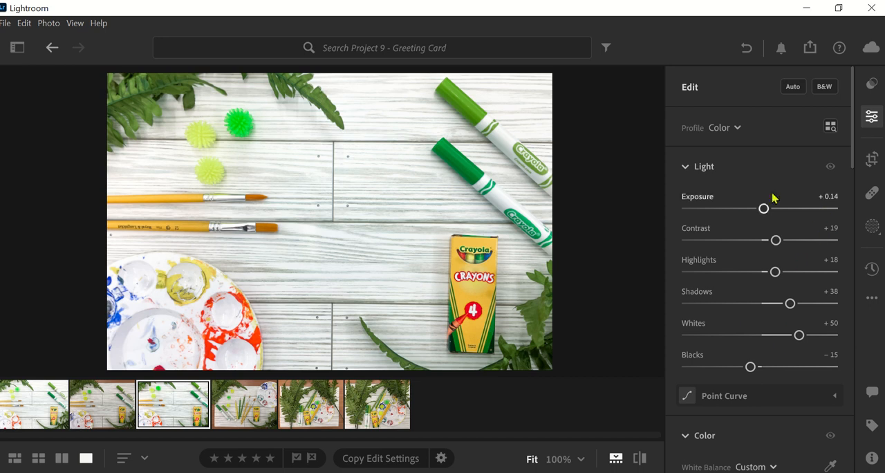
scroll(747, 322, down, 5)
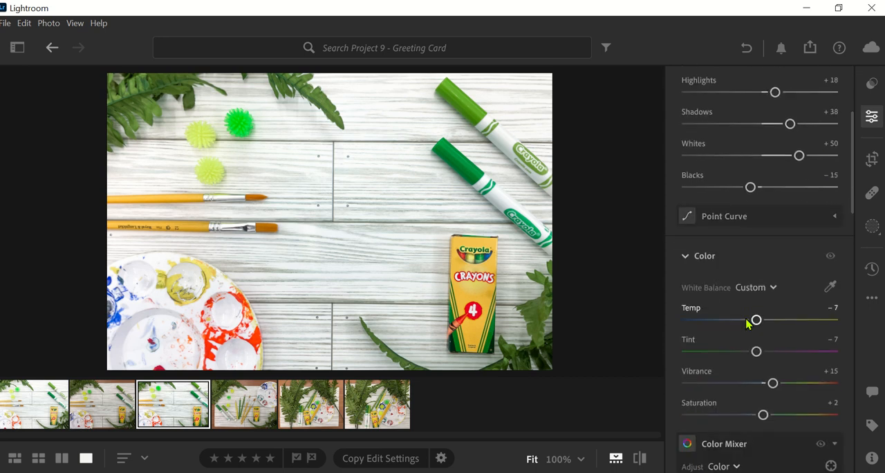
scroll(746, 322, down, 3)
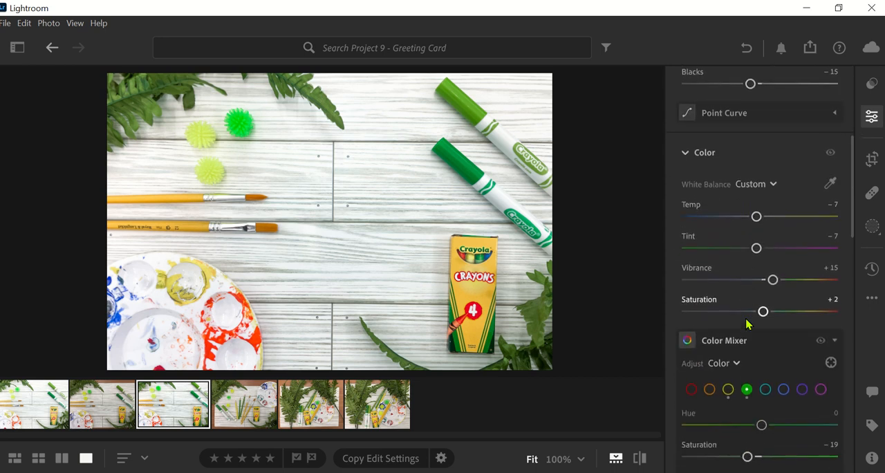
scroll(747, 323, down, 1)
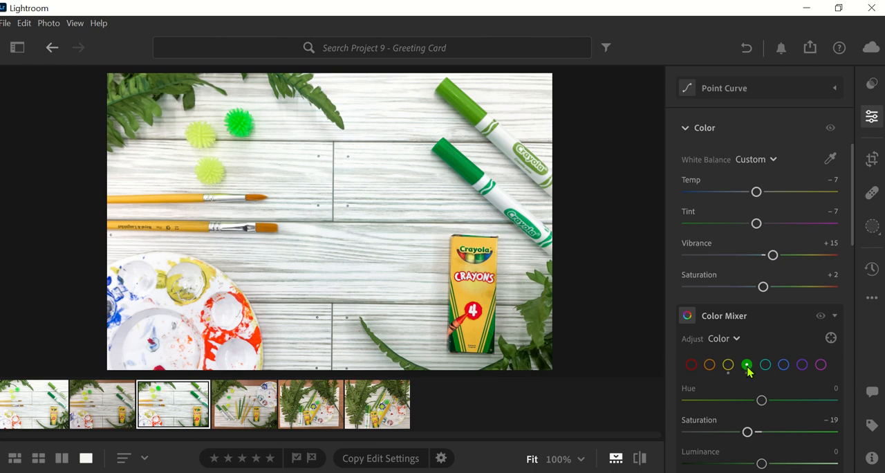
drag(761, 401, 821, 395)
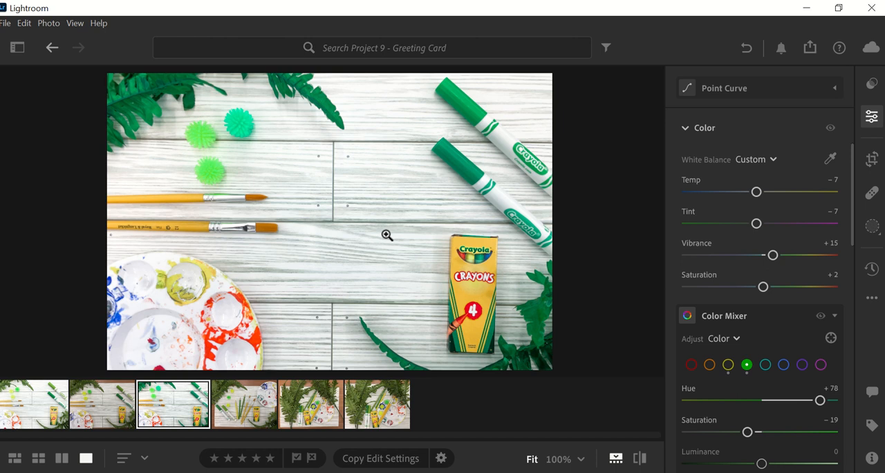
scroll(740, 456, down, 3)
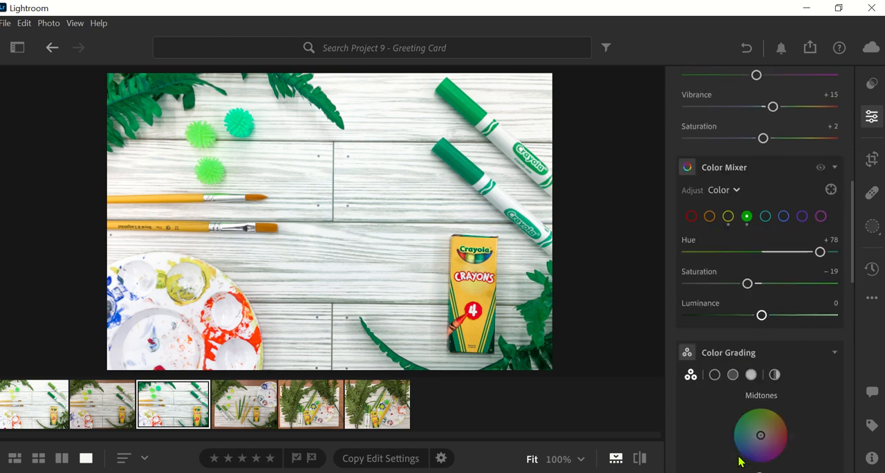
scroll(727, 344, down, 5)
scroll(727, 339, up, 7)
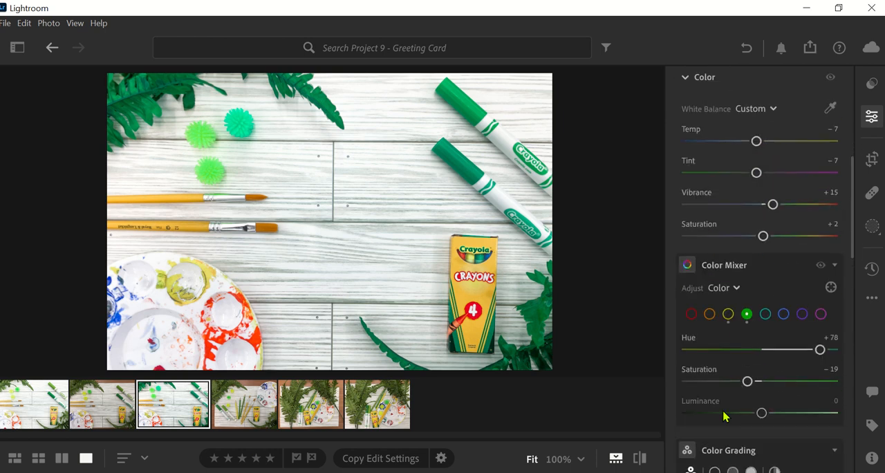
right_click(166, 408)
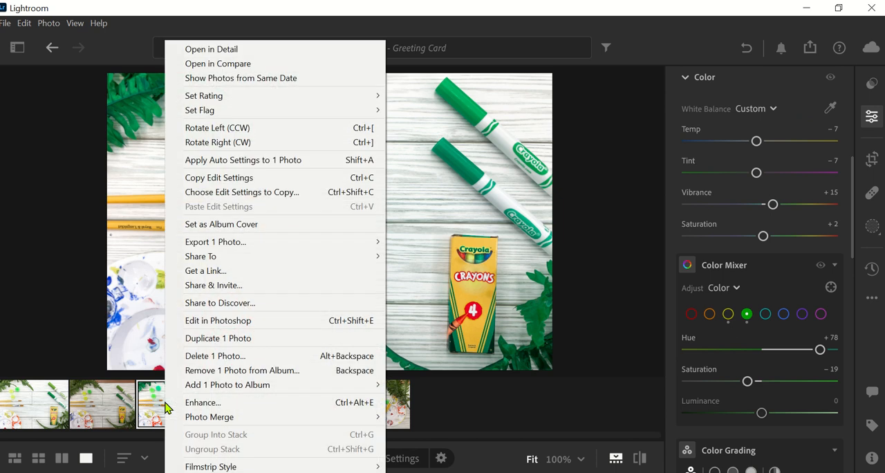
click(870, 86)
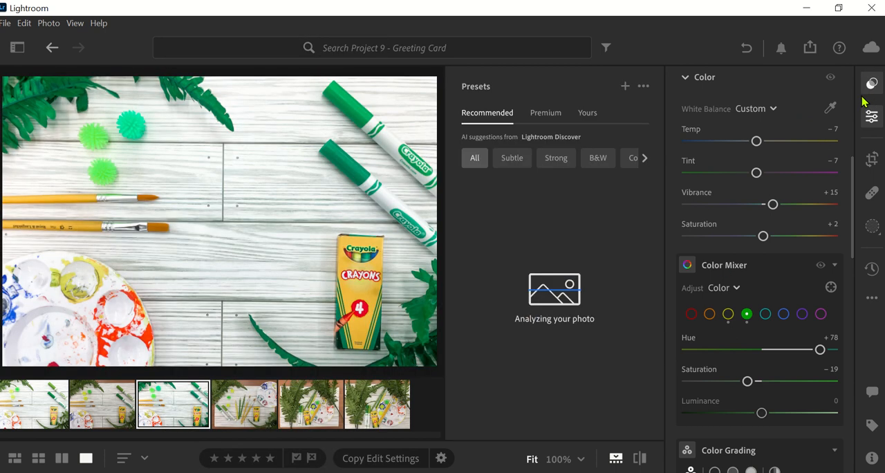
click(871, 116)
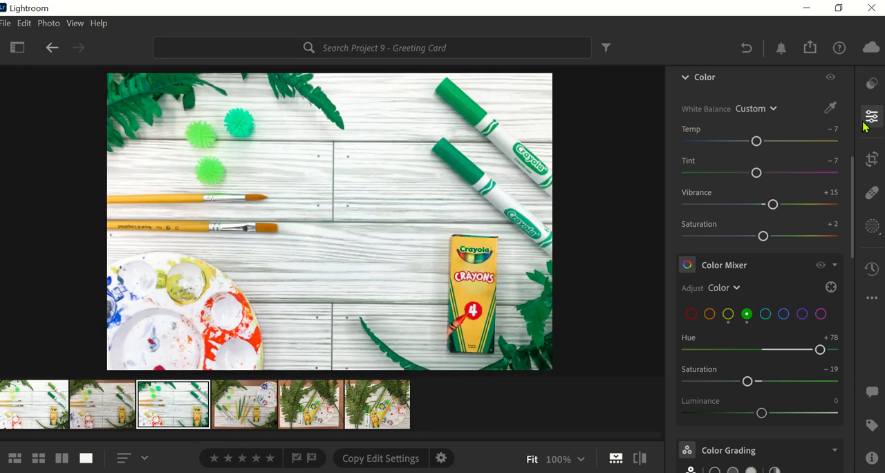
Export the edited photo as JPG (Large) into the Lightroom Saved Photos folder
right_click(184, 418)
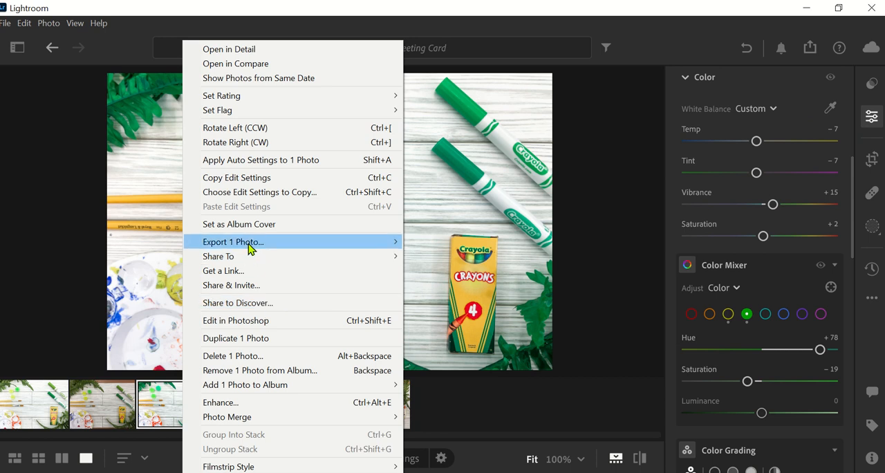
mouse_move(250, 249)
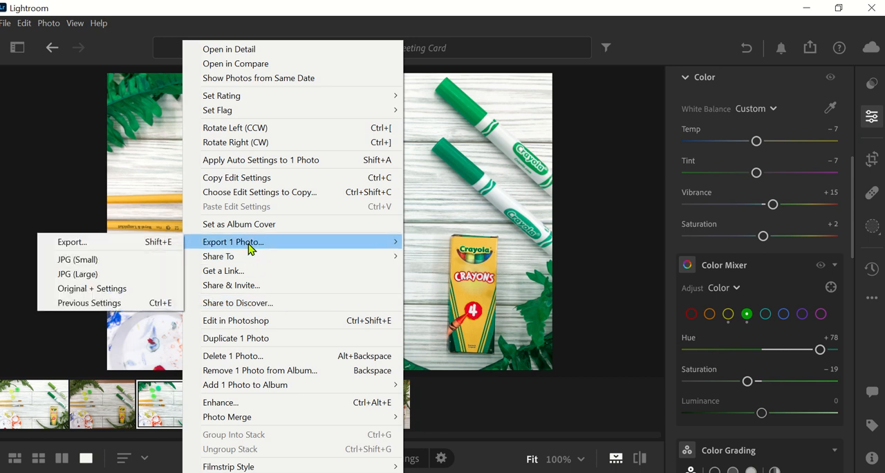
click(76, 275)
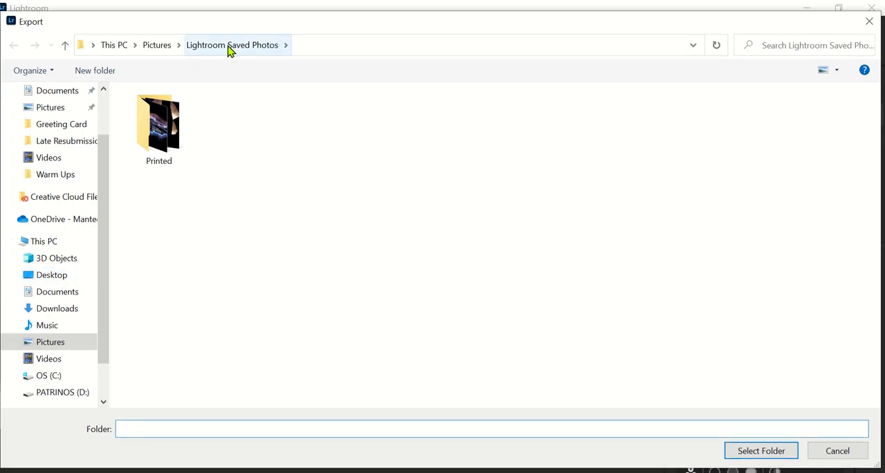
click(742, 453)
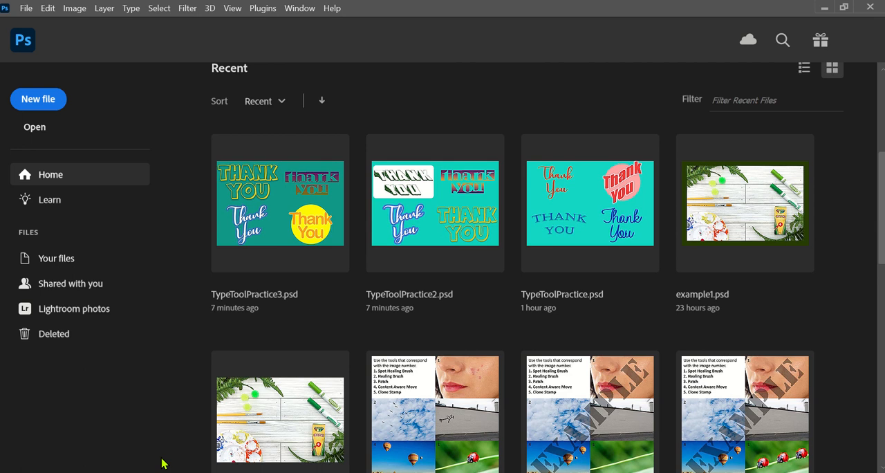
Start a new landscape document sized in inches, with width 6 and height 4
click(28, 102)
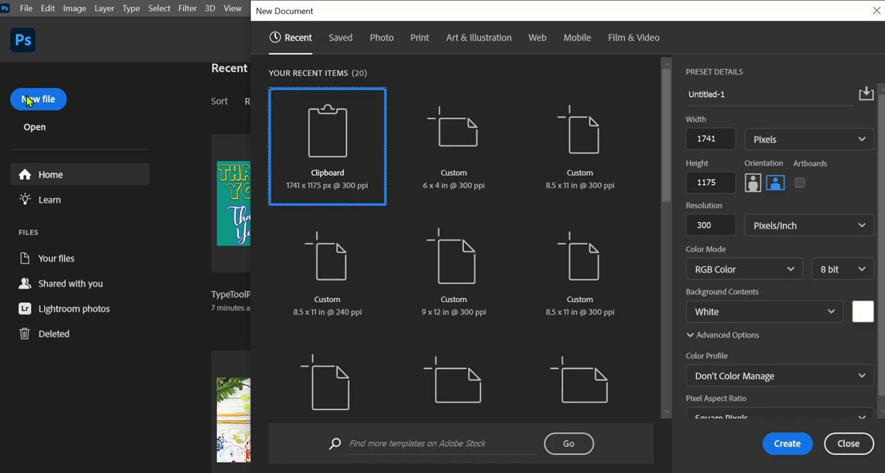
click(800, 144)
click(771, 188)
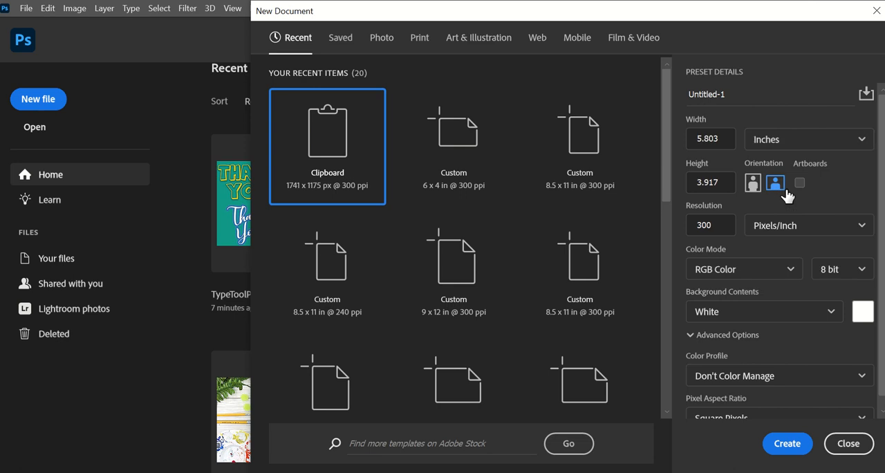
click(727, 138)
drag(690, 136, 727, 144)
text(6)
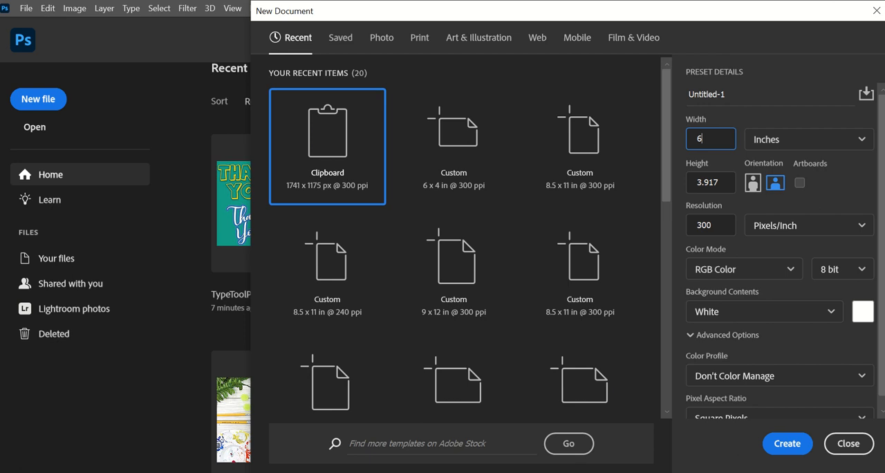
drag(726, 183, 678, 188)
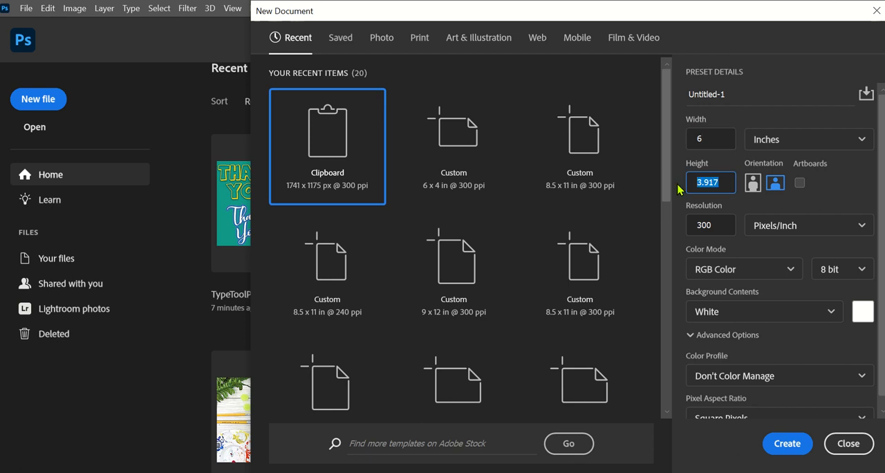
text(4)
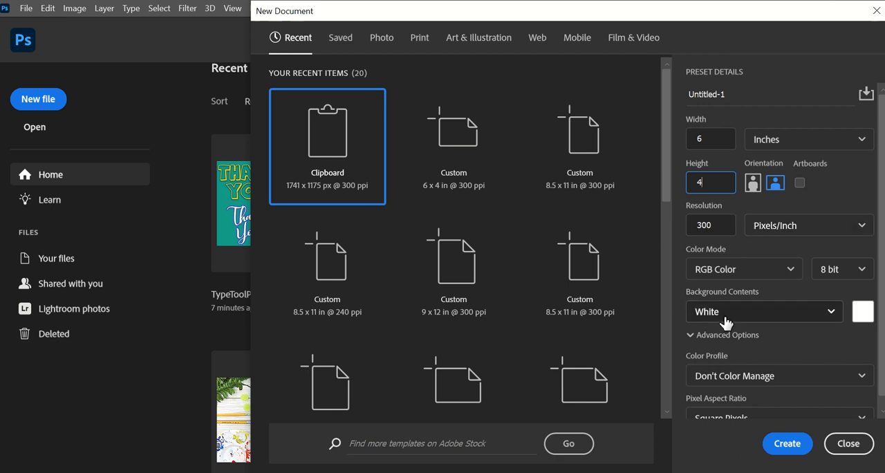
Name the document with the author's full name followed by "-card" and create it
click(725, 92)
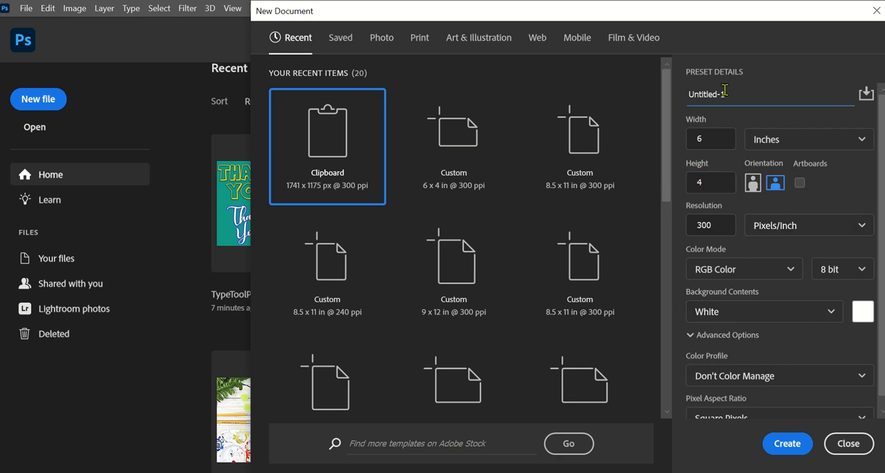
double_click(724, 92)
text(katelynpatrinos-card)
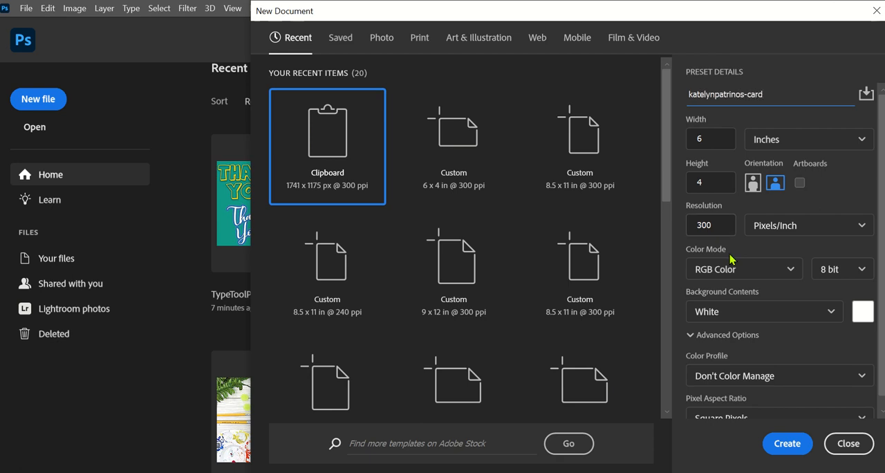
click(787, 443)
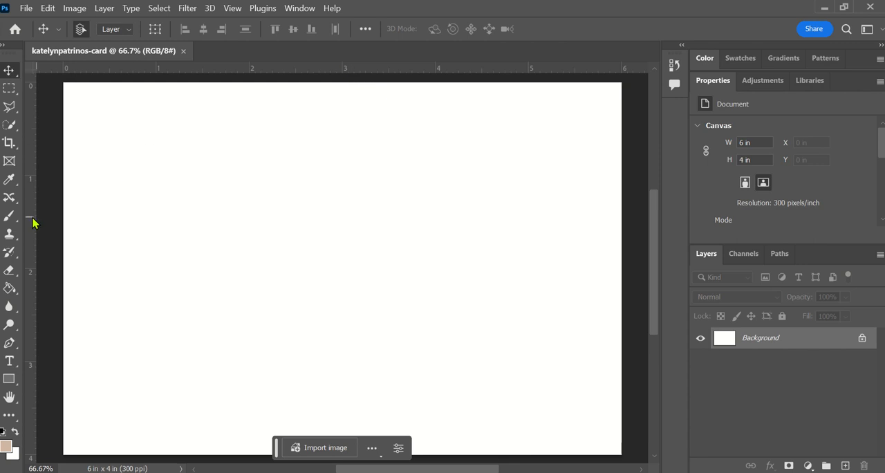
Place horizontal guides at about 0.25 and 3.75 in and vertical guides at about 5.75 and 0.25 in as card margins
click(232, 7)
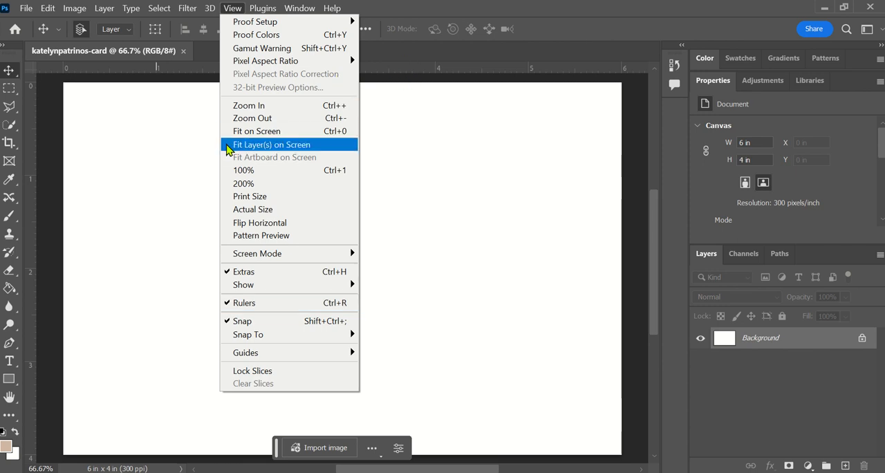
click(392, 59)
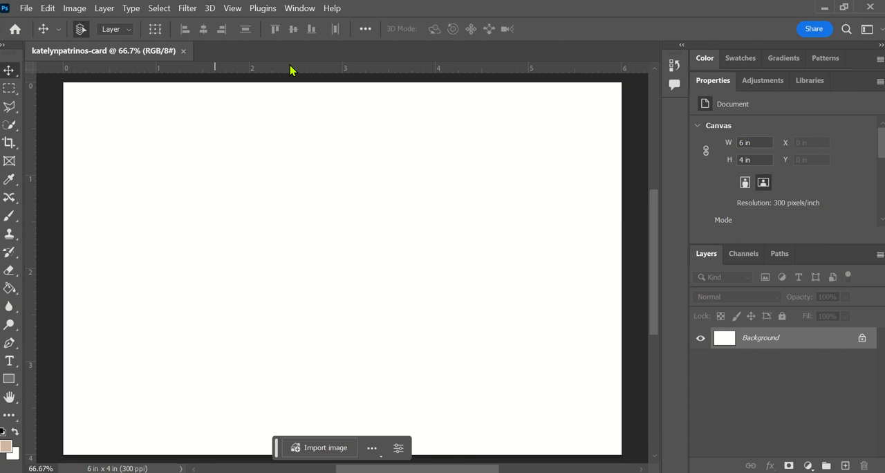
drag(290, 69, 269, 106)
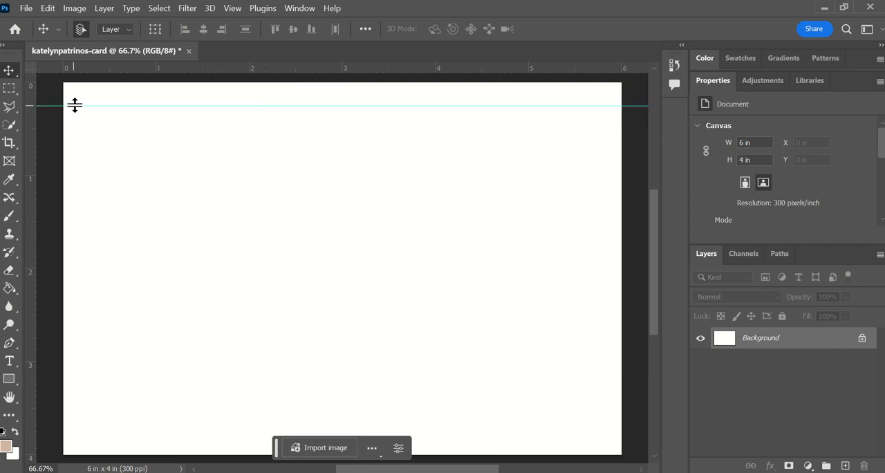
drag(73, 105, 75, 105)
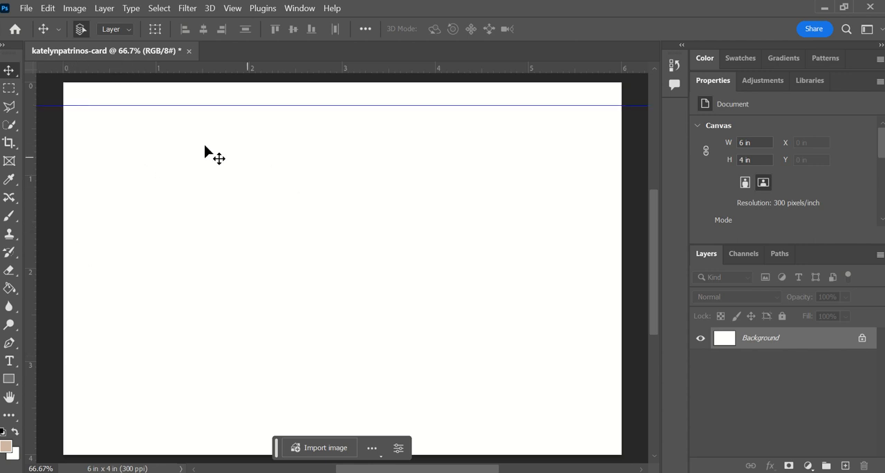
drag(191, 70, 157, 431)
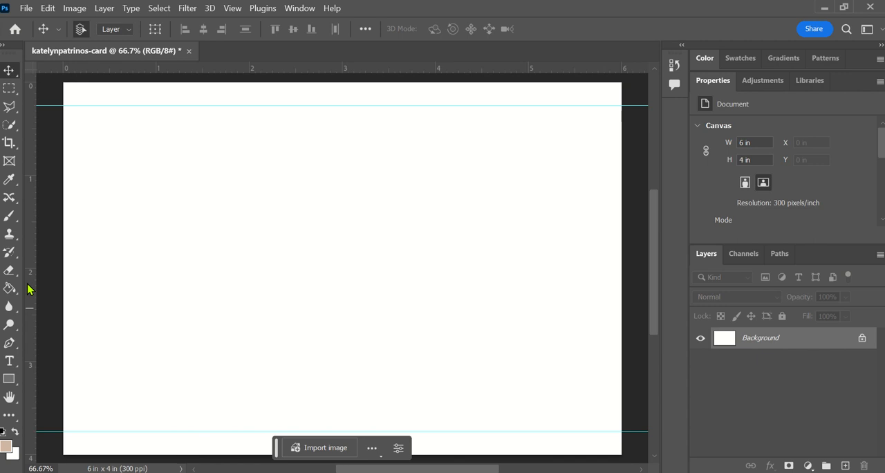
drag(28, 289, 599, 320)
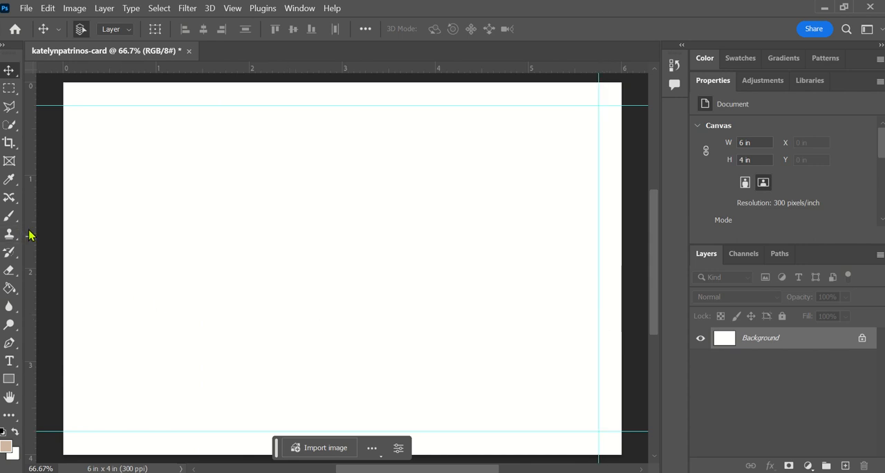
drag(31, 231, 87, 235)
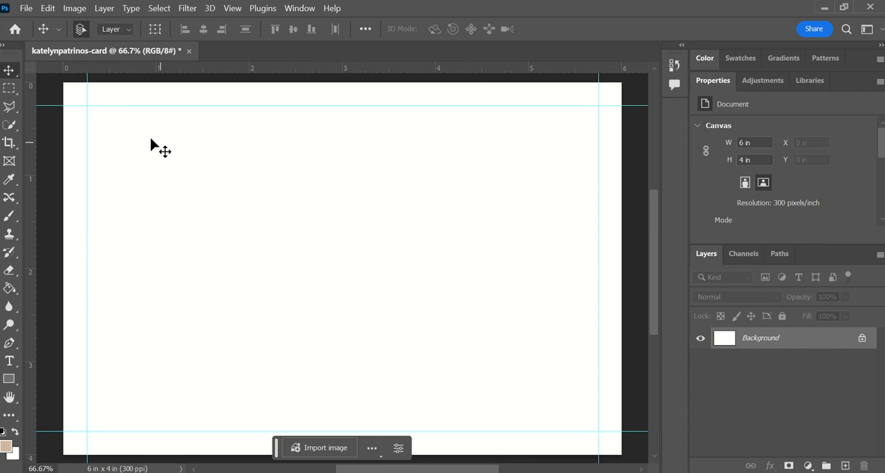
Place IMG_7819 from the Lightroom Saved Photos folder as an embedded image on the card
click(26, 9)
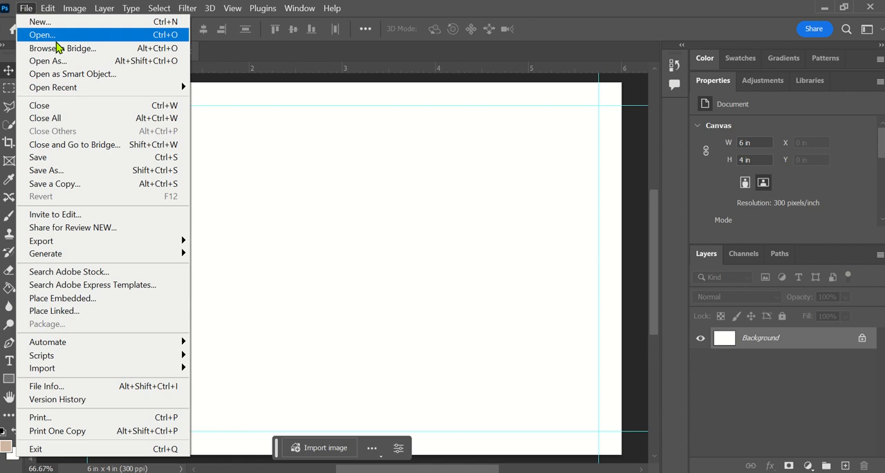
click(41, 303)
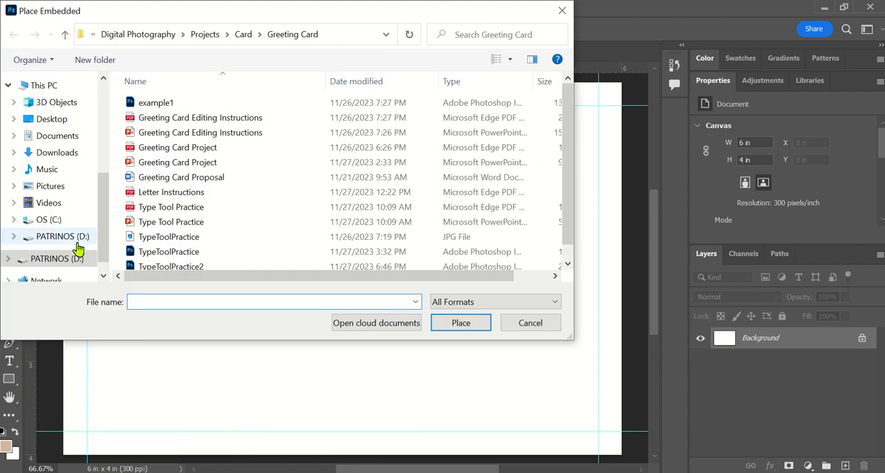
click(45, 188)
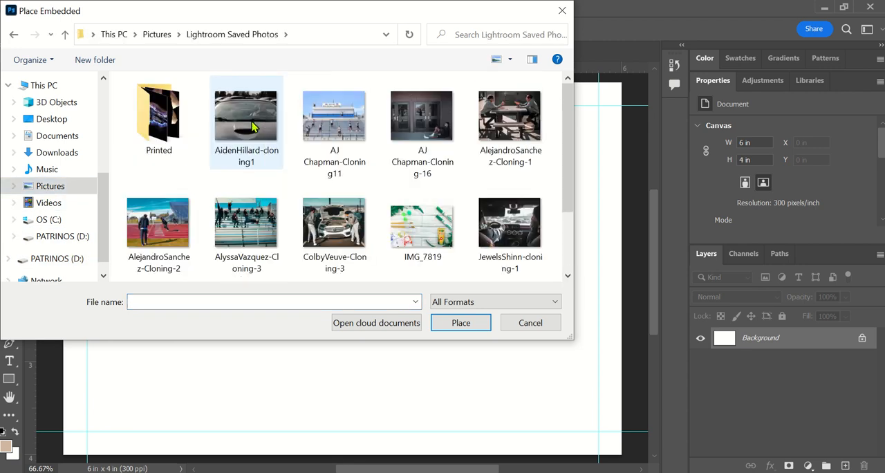
double_click(397, 226)
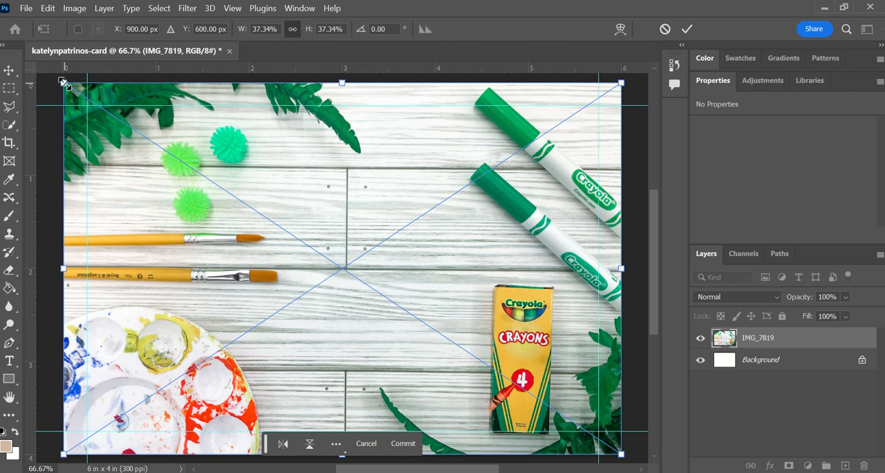
Scale the placed photo proportionally to 34.18% so its sides meet the two vertical guides
drag(65, 83, 89, 111)
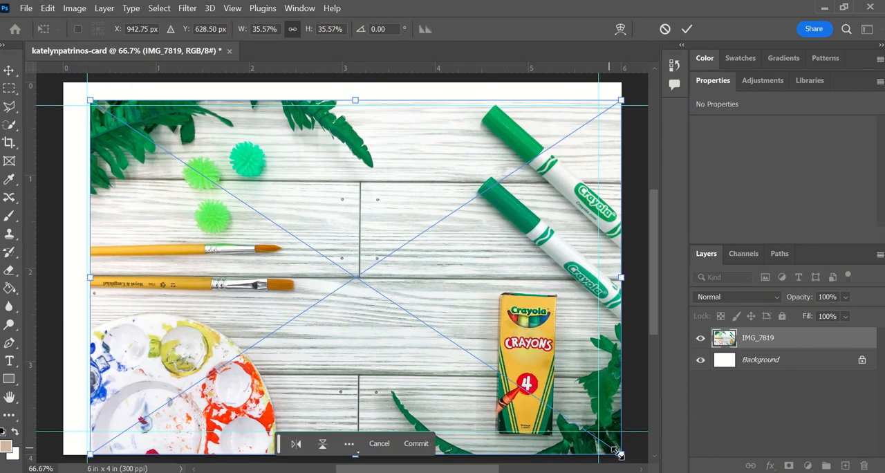
drag(618, 452, 597, 438)
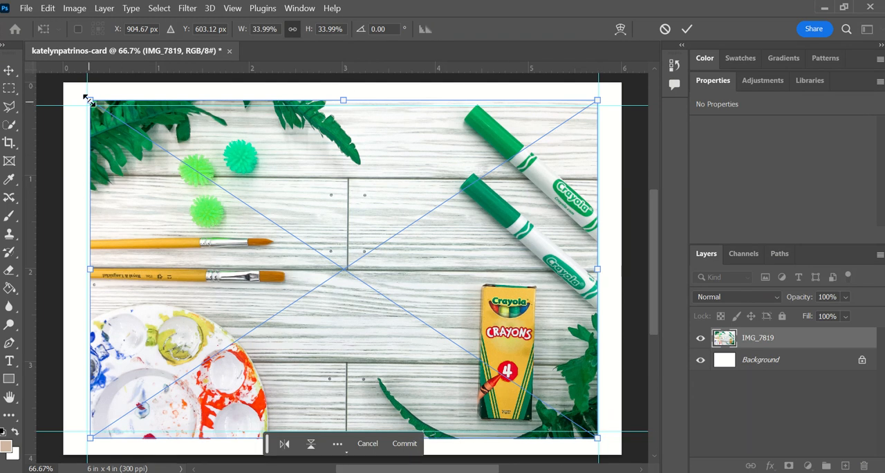
mouse_move(89, 98)
mouse_down()
mouse_move(85, 92)
mouse_move(90, 101)
mouse_up()
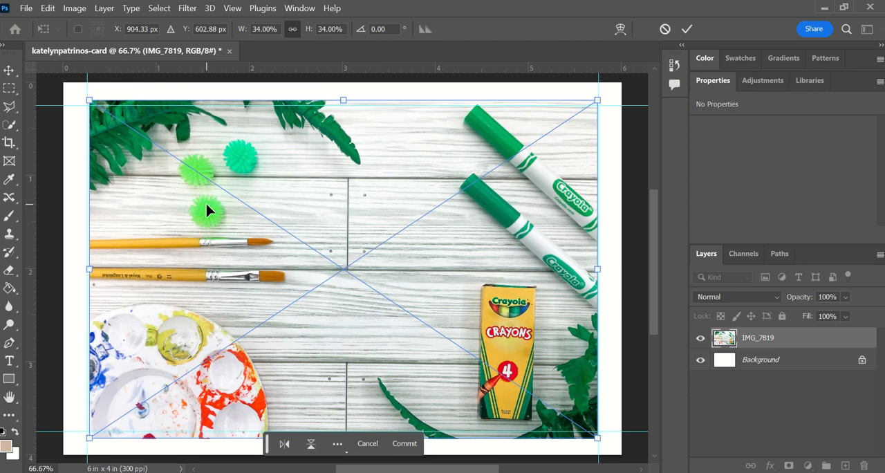
key(ctrl+plus)
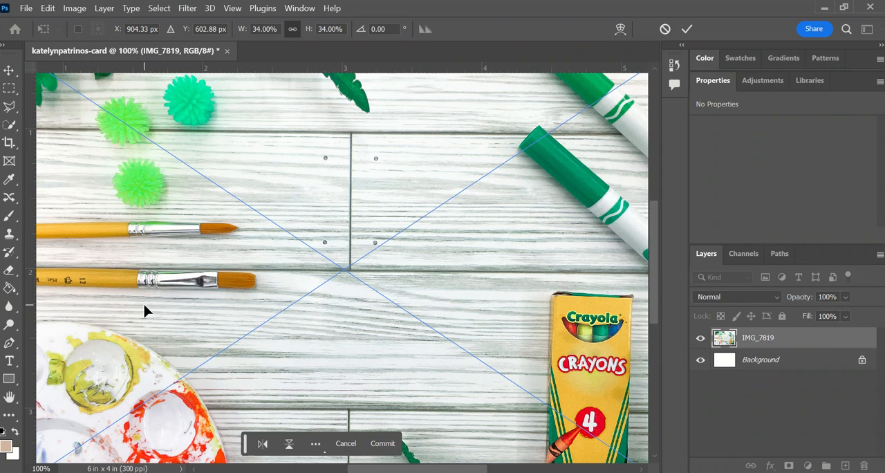
scroll(144, 304, left, 1)
scroll(143, 311, right, 2)
scroll(144, 311, left, 4)
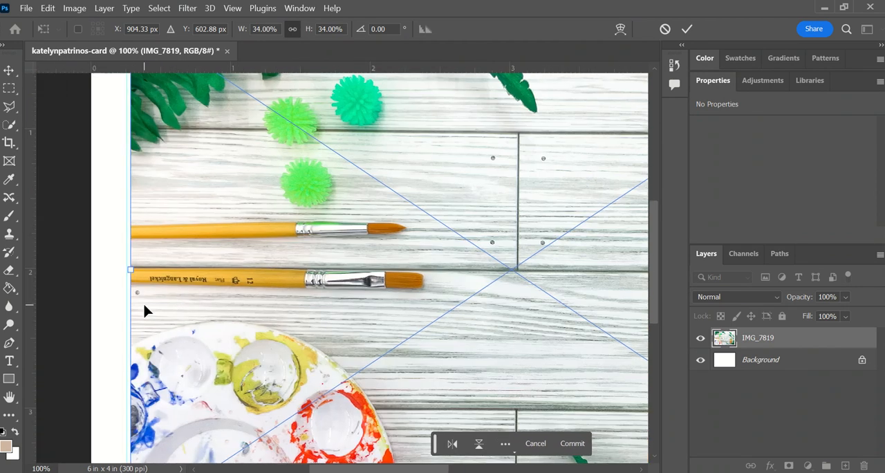
scroll(143, 311, up, 2)
scroll(144, 311, up, 2)
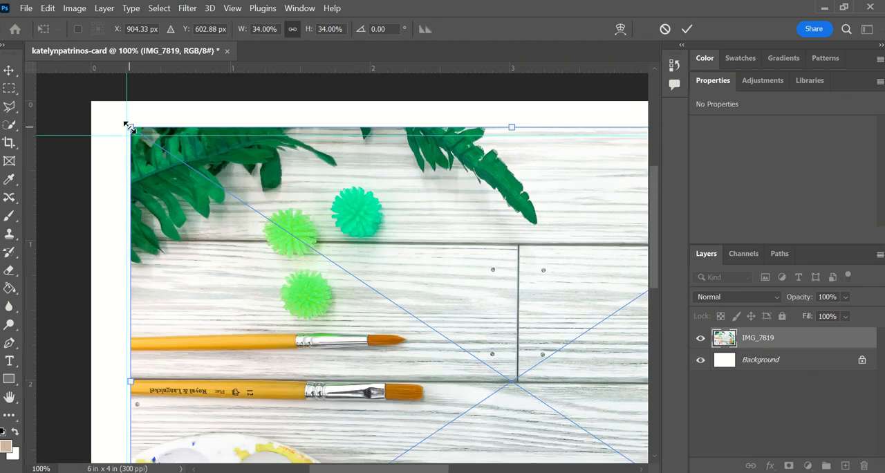
drag(126, 125, 125, 125)
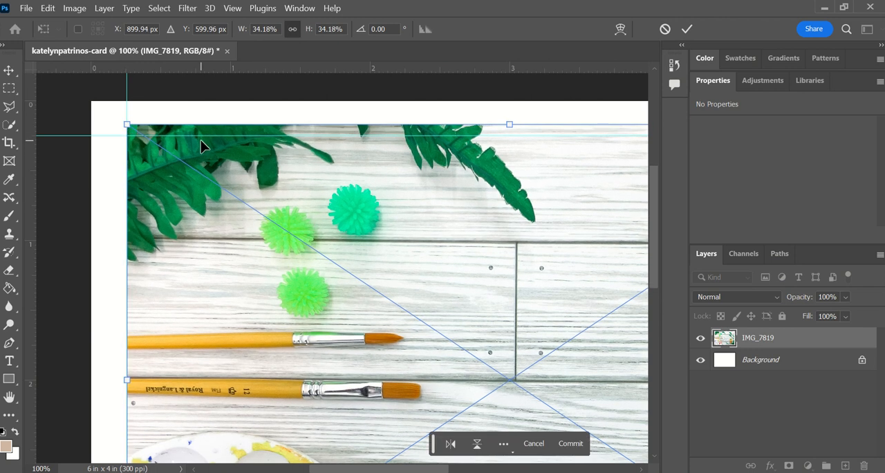
Apply a Perspective transform to the photo, bringing both upper corners down to the upper horizontal guide
key(ctrl+minus)
key(ctrl+minus)
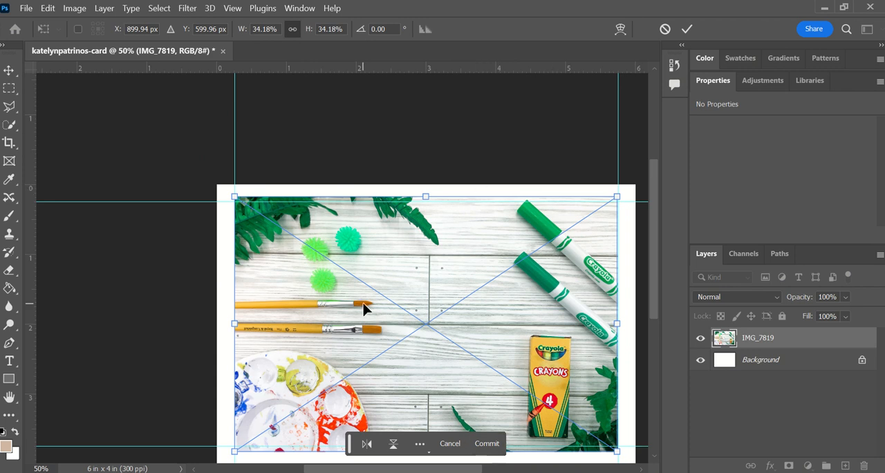
scroll(364, 309, left, 2)
scroll(364, 309, right, 4)
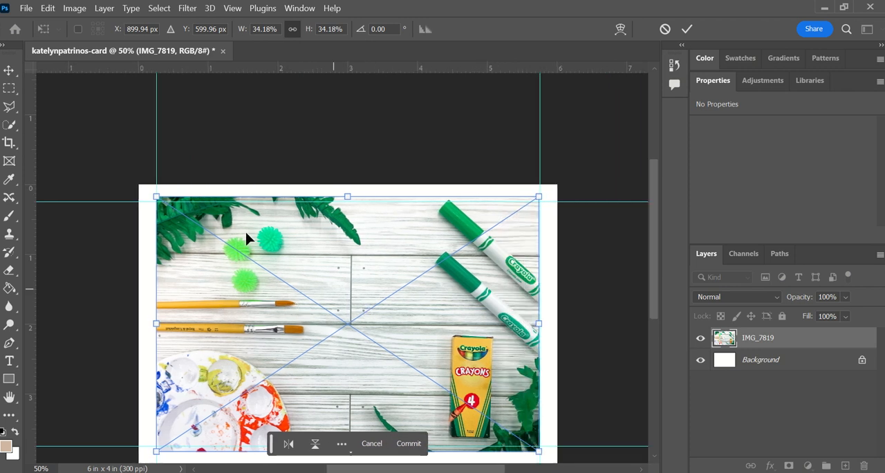
right_click(320, 258)
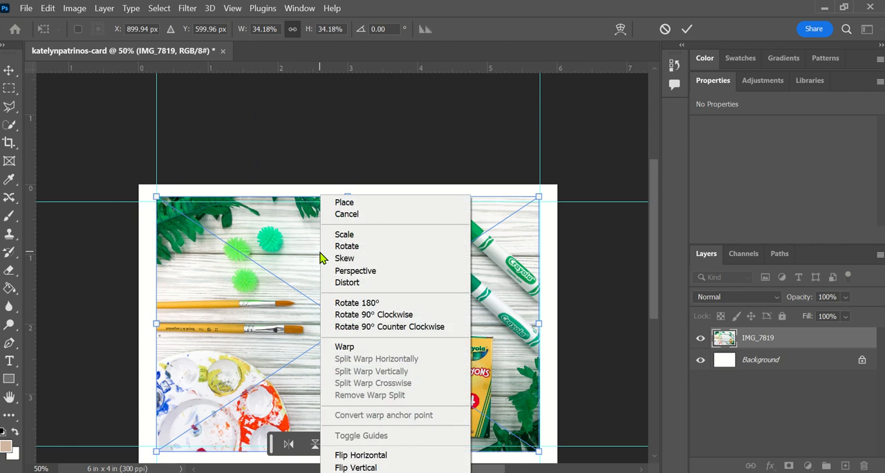
click(343, 270)
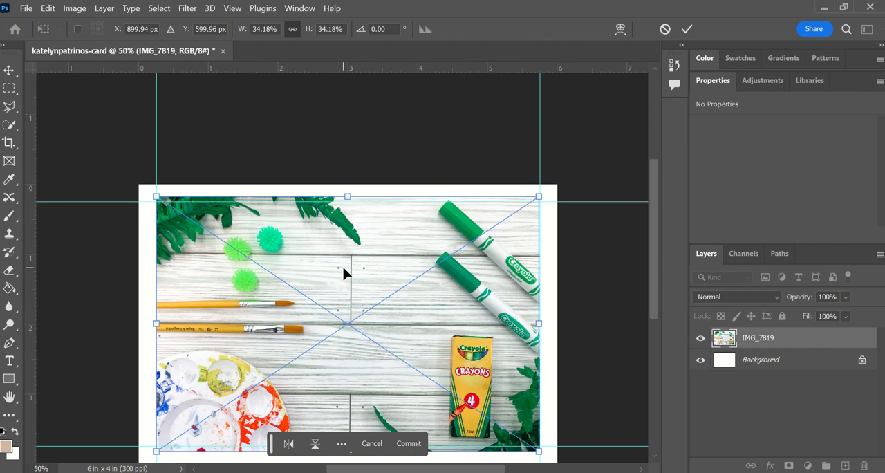
scroll(344, 273, up, 2)
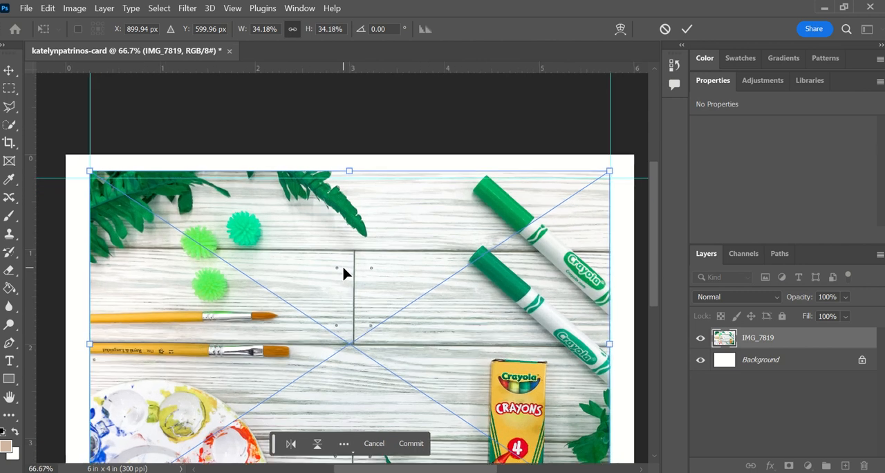
scroll(244, 306, left, 5)
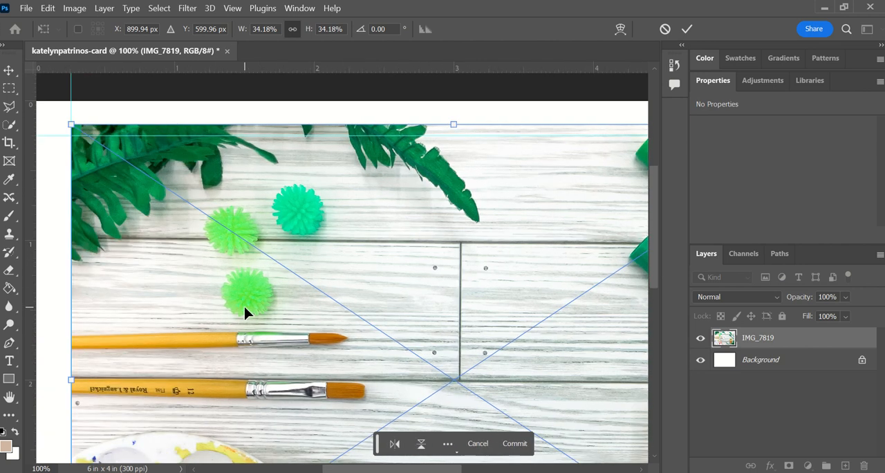
drag(94, 127, 95, 142)
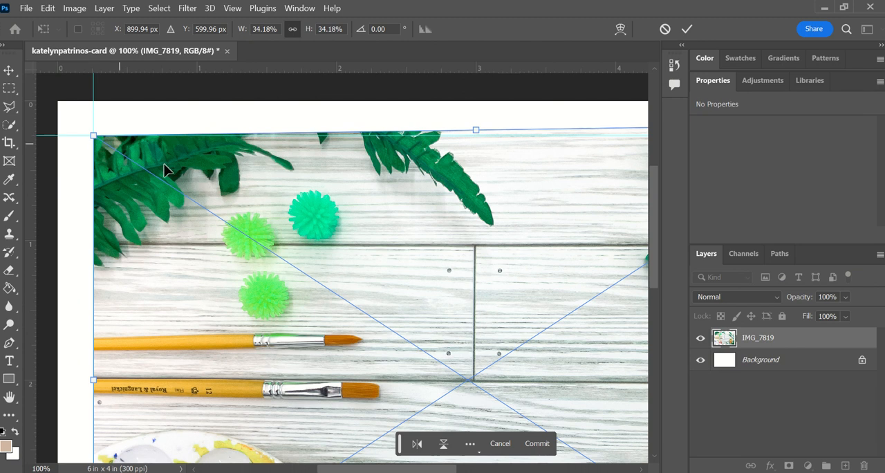
scroll(439, 201, left, 3)
scroll(439, 201, right, 10)
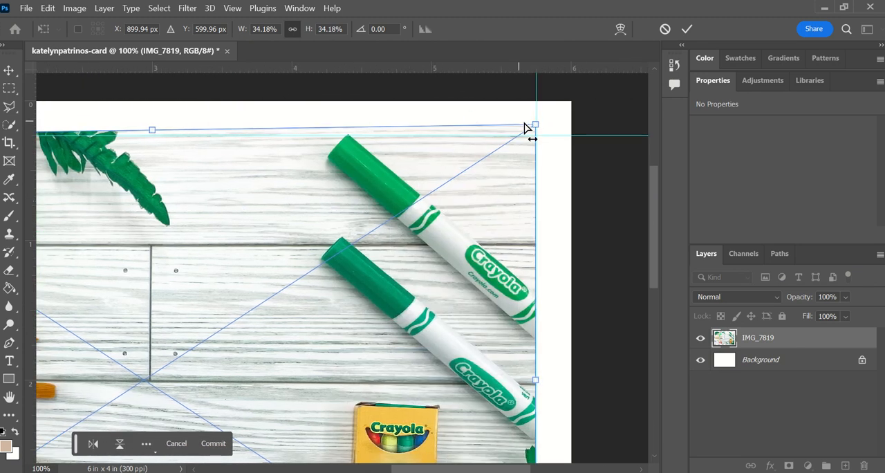
drag(535, 130, 538, 139)
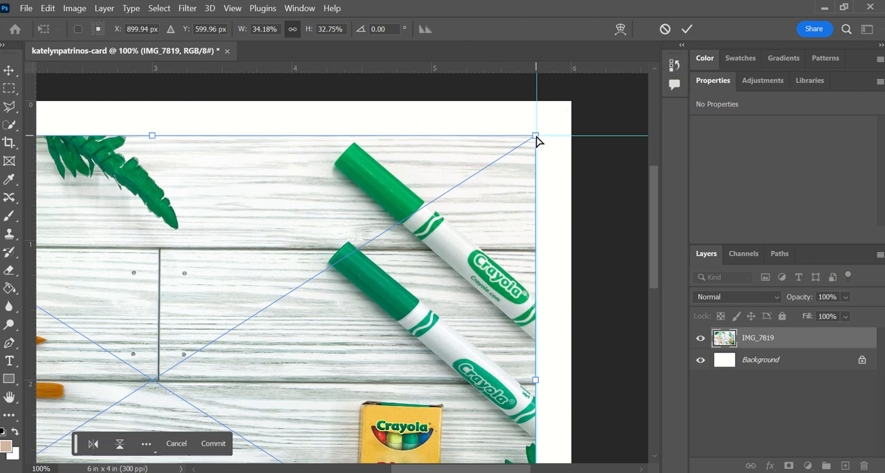
Check the photo's corners against the margin guides and commit the perspective transform
scroll(544, 180, down, 5)
scroll(544, 173, down, 1)
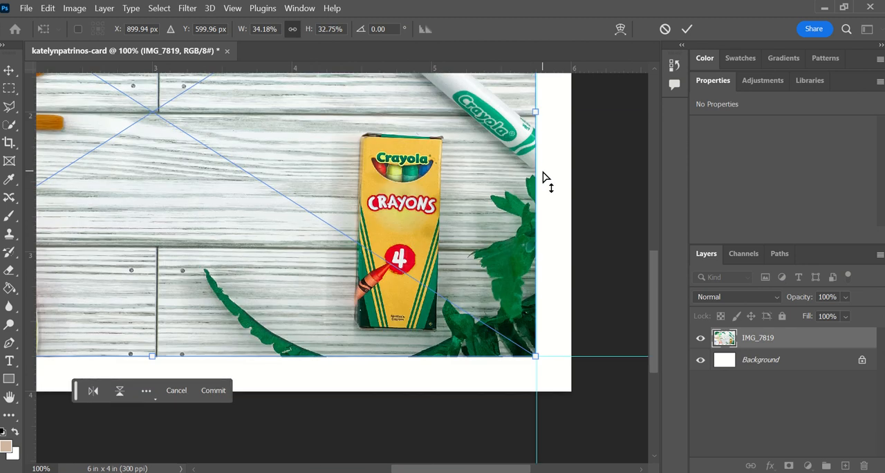
scroll(381, 263, right, 2)
scroll(382, 262, left, 4)
scroll(382, 268, left, 12)
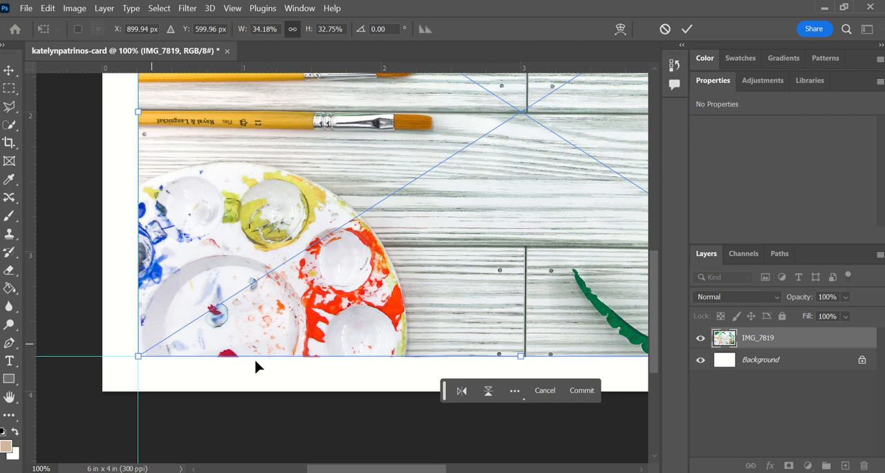
scroll(396, 297, down, 2)
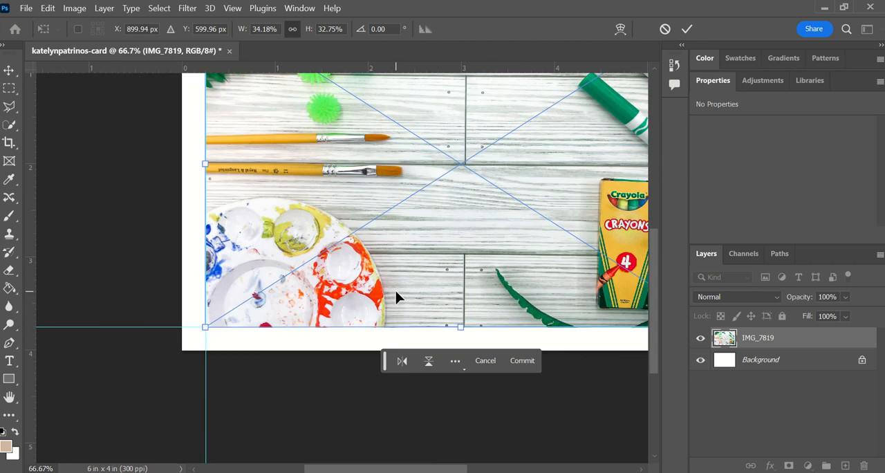
scroll(415, 299, up, 2)
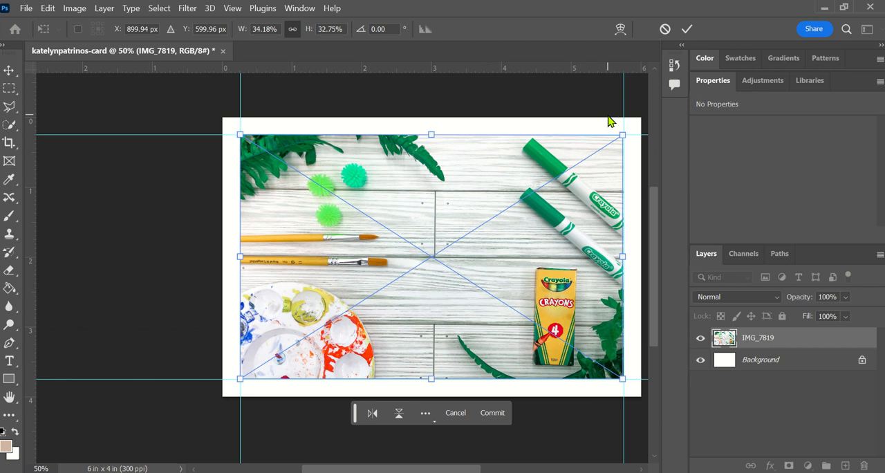
click(686, 29)
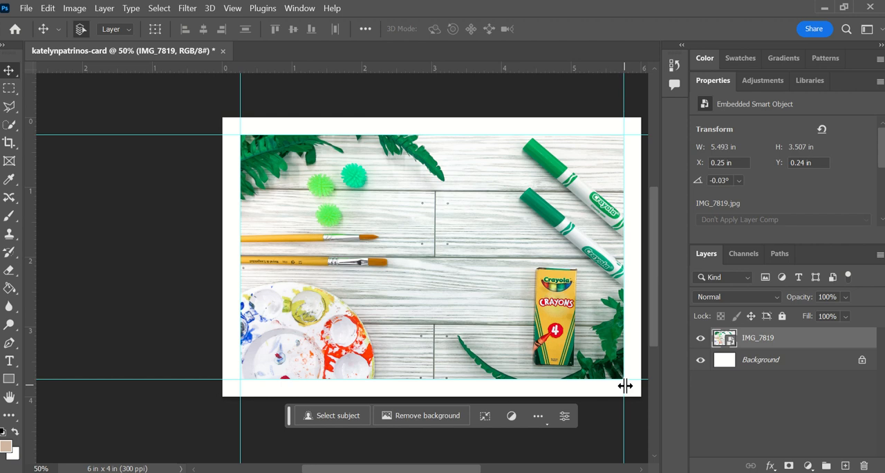
Add a Solid Color fill layer directly above the Background layer, beneath the photo
click(807, 466)
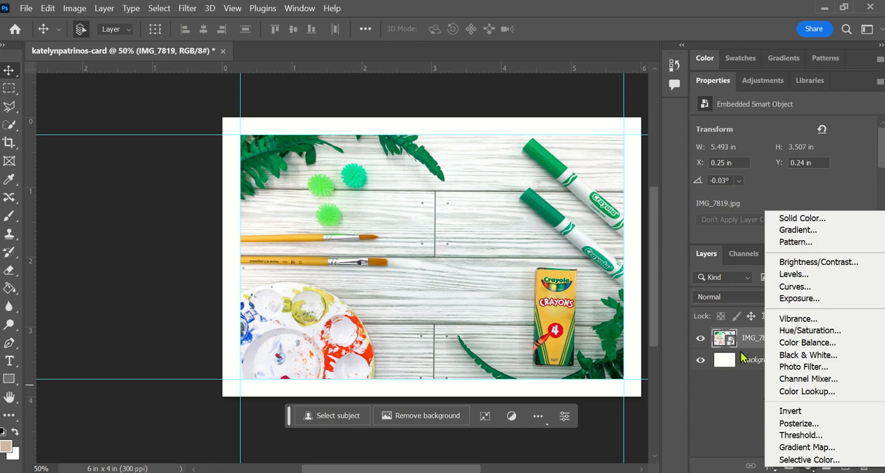
click(742, 355)
click(758, 364)
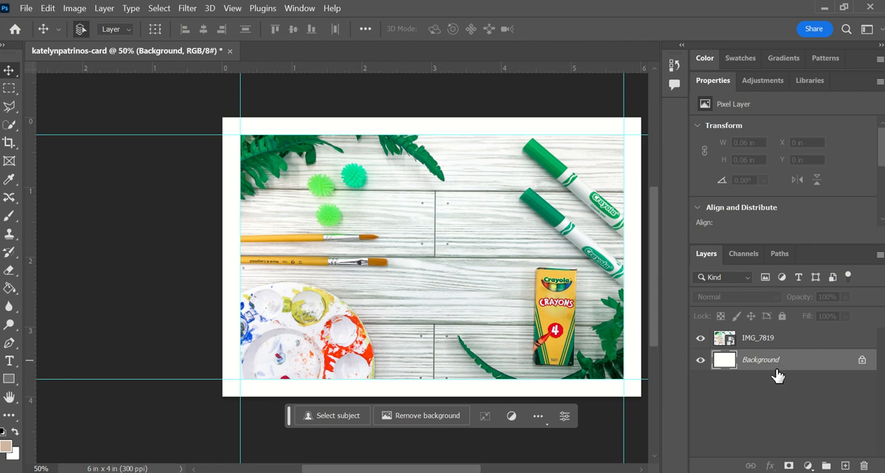
click(808, 466)
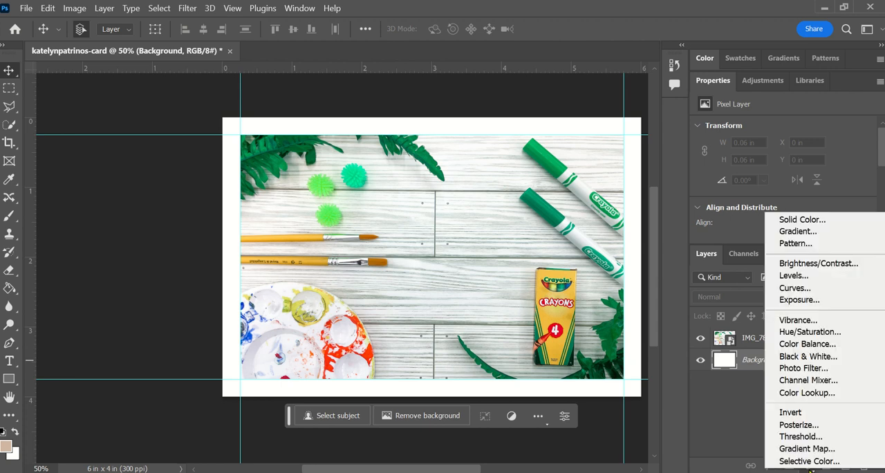
click(818, 219)
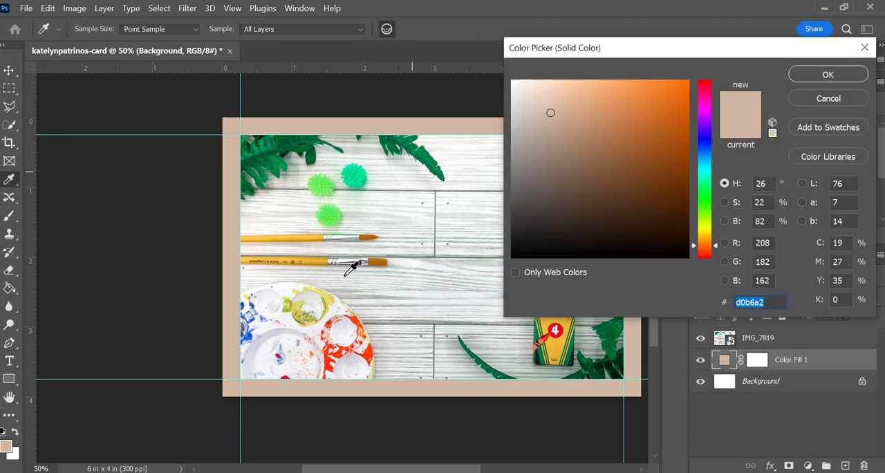
Try light green hues and darker greens sampled from the photo's upper fern leaves as the fill color
click(707, 185)
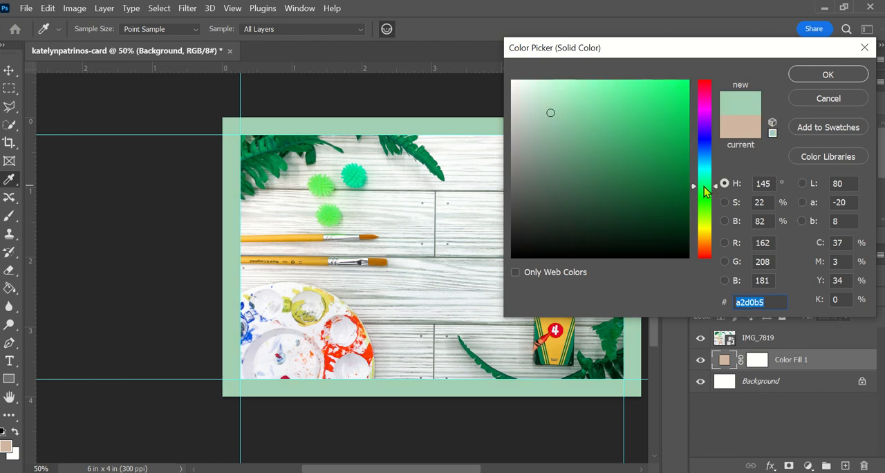
click(705, 198)
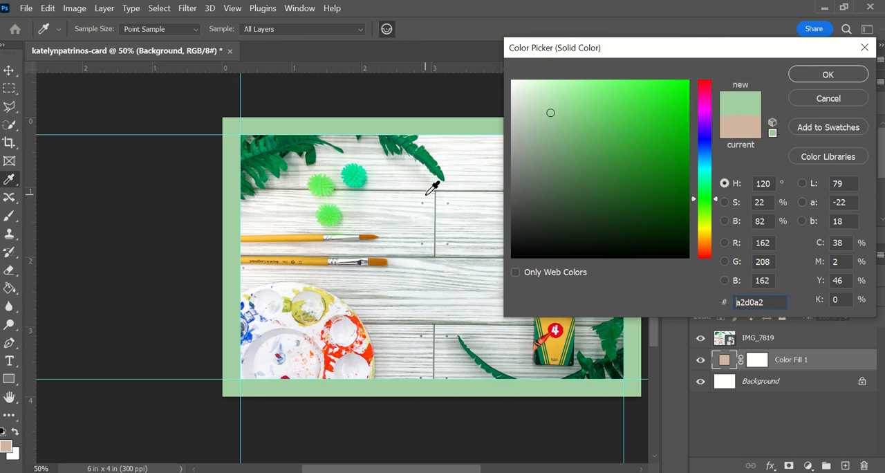
click(399, 137)
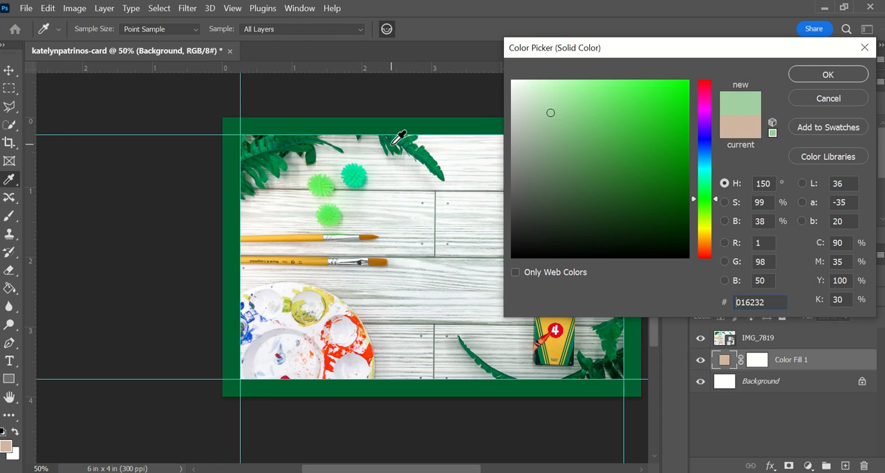
click(425, 145)
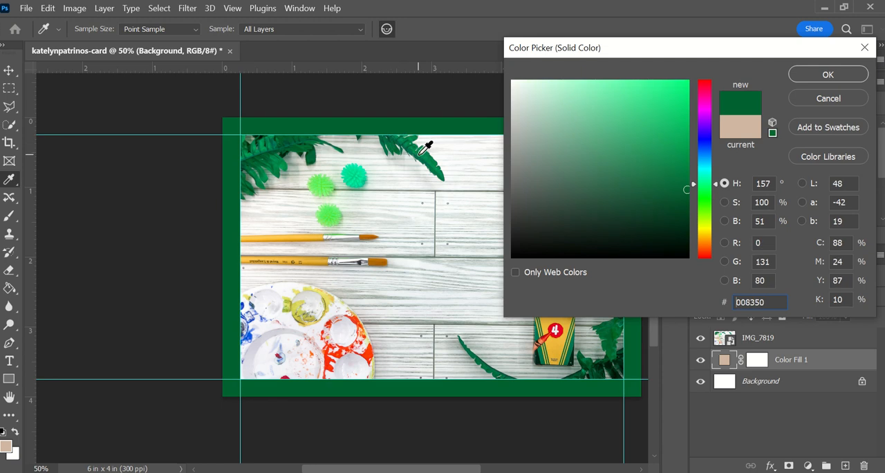
click(278, 148)
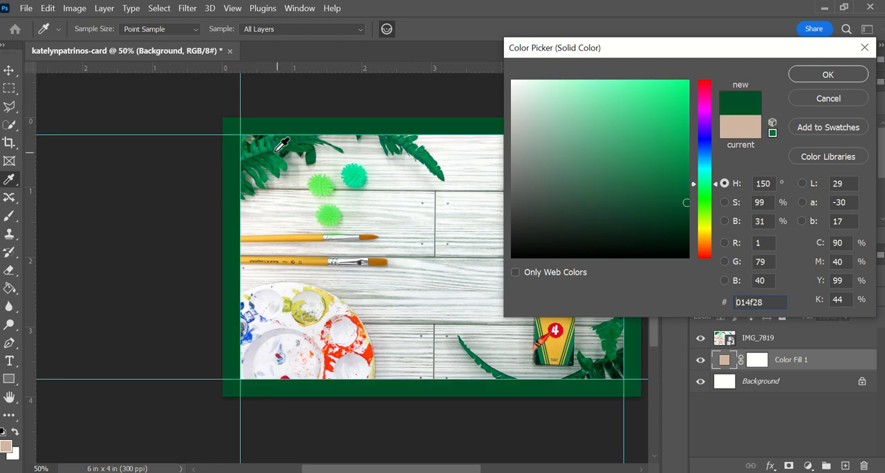
Try fill colors sampled from the yellow brush handle, the orange-red palette paint, the crayon box's red circle and the upper fern
click(322, 237)
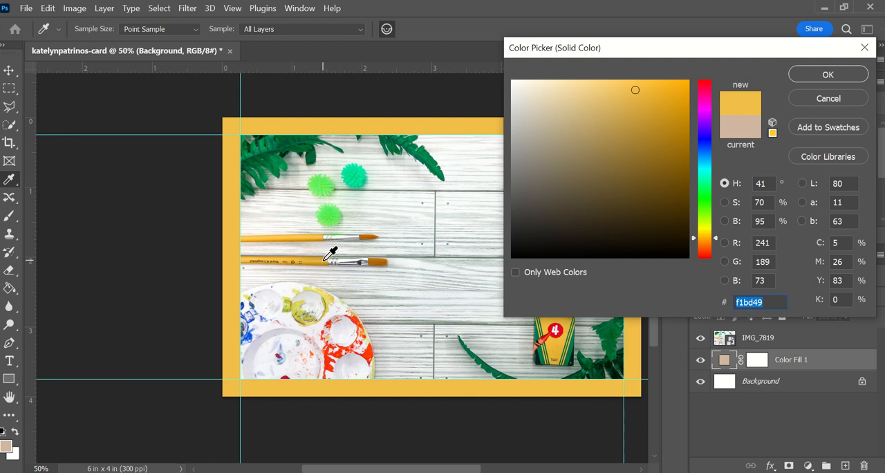
click(354, 320)
click(370, 355)
click(370, 356)
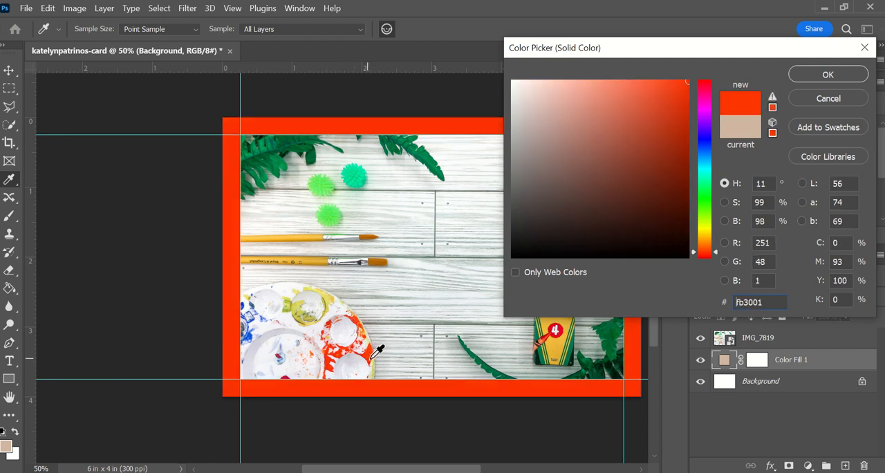
click(553, 335)
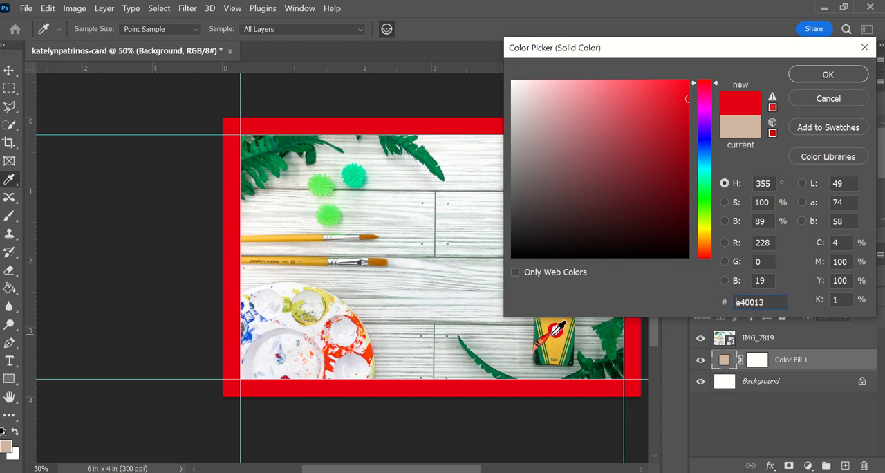
click(430, 143)
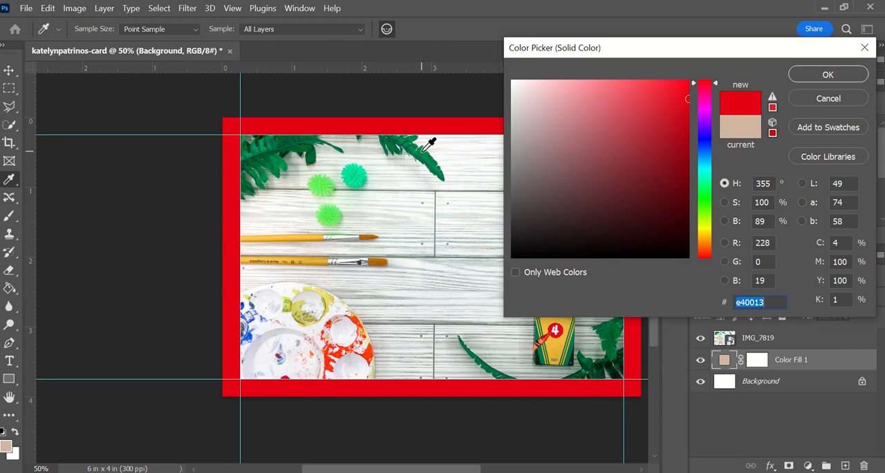
click(431, 147)
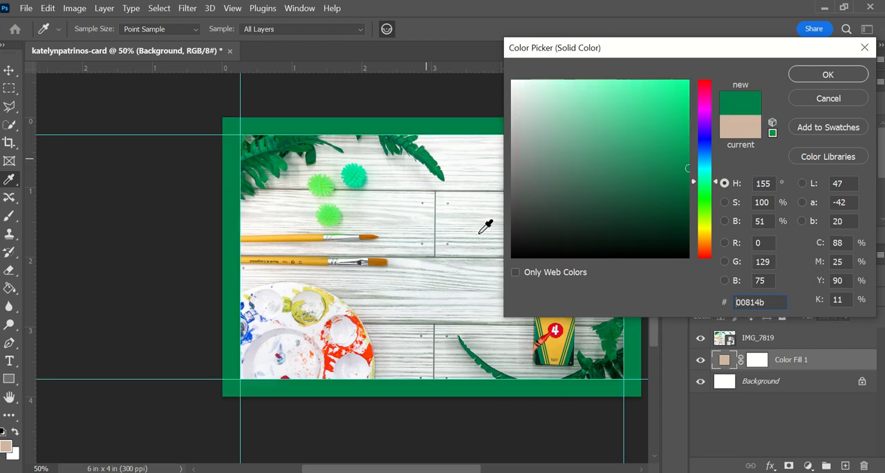
Set the fill color to dark green 013716 sampled from the fern beside the crayon box, and accept it
click(615, 361)
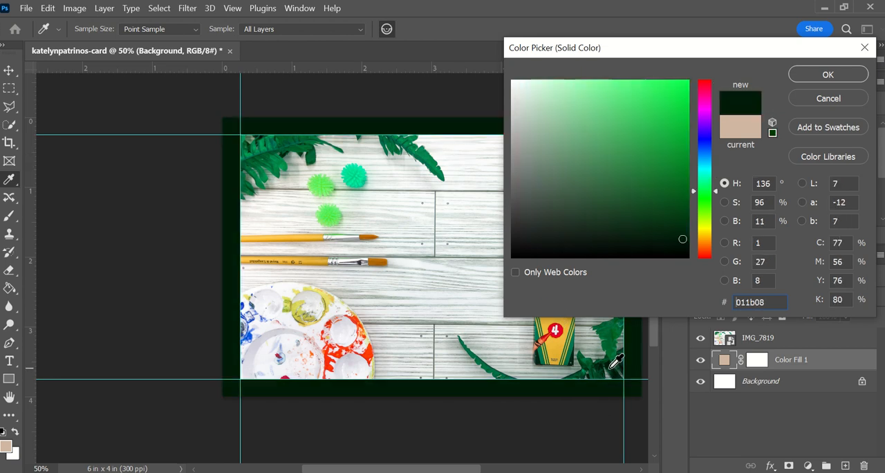
click(616, 356)
click(613, 354)
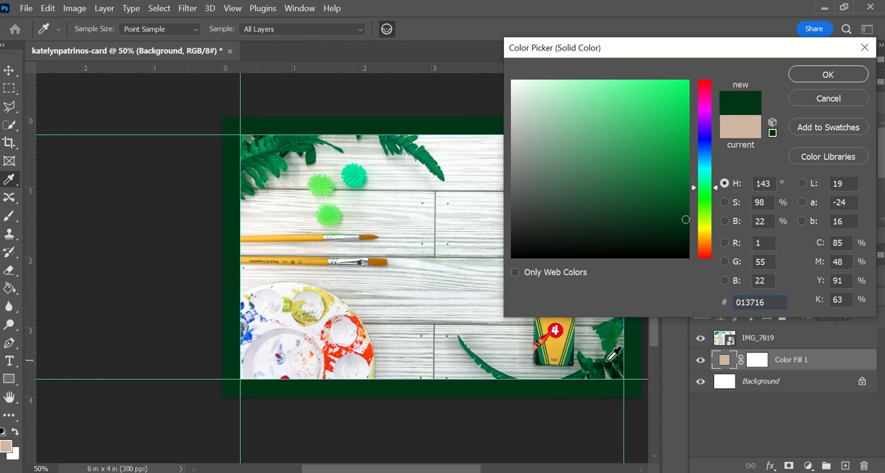
click(827, 74)
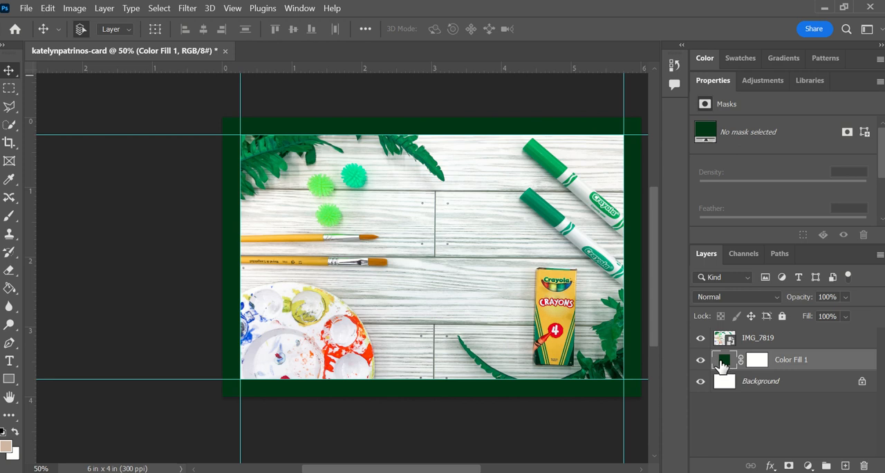
Outline the lowest green spiky ball, just above the paintbrushes, on the IMG_7819 layer with the Patch tool
scroll(381, 289, right, 2)
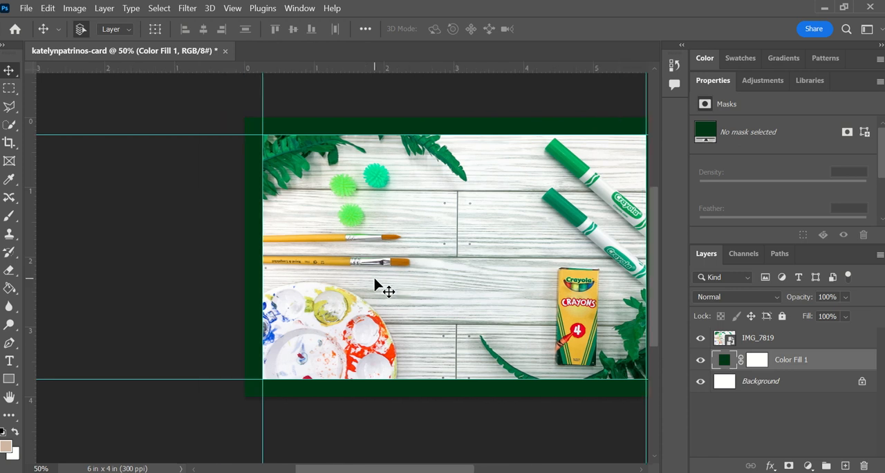
scroll(381, 288, right, 4)
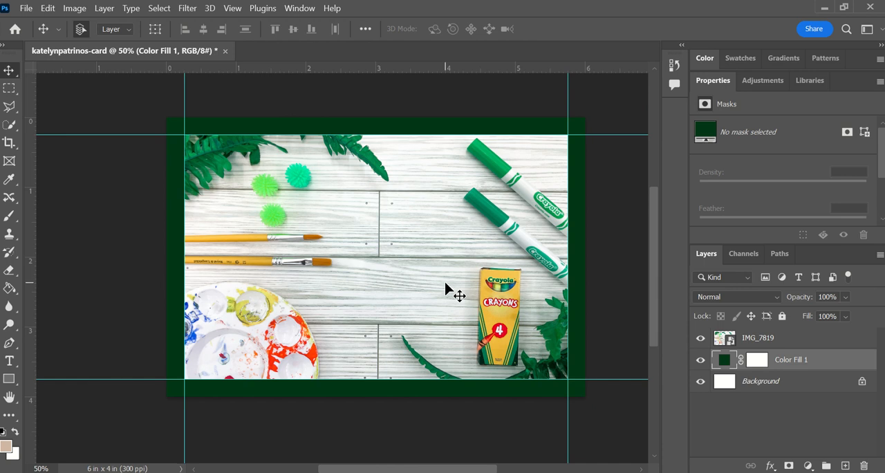
click(796, 339)
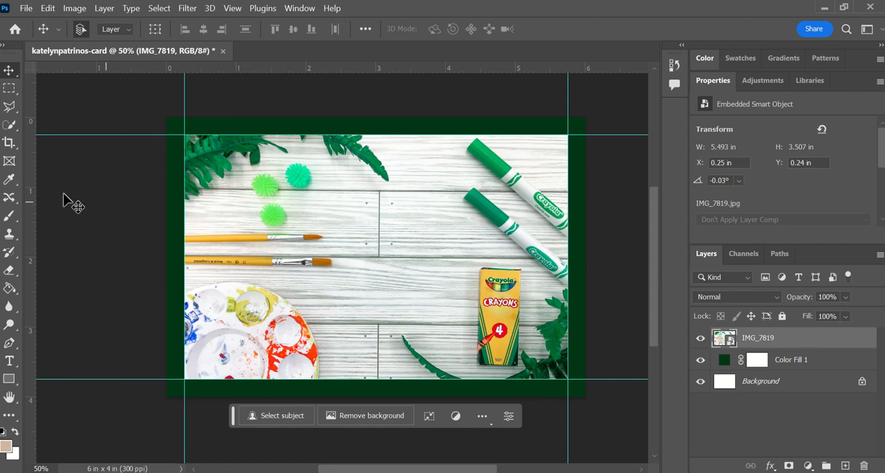
click(9, 199)
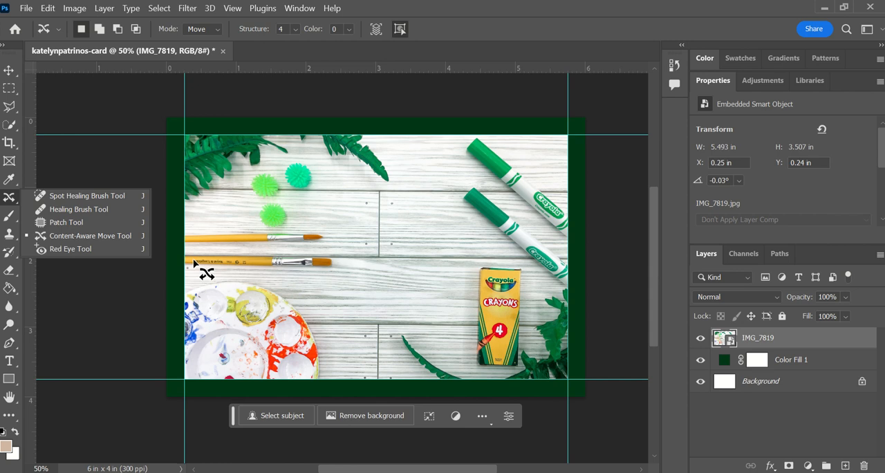
scroll(193, 260, up, 5)
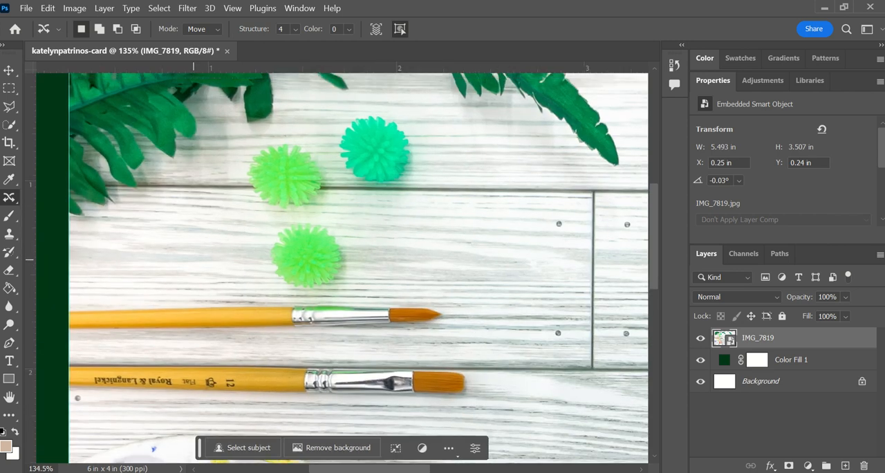
scroll(194, 259, up, 3)
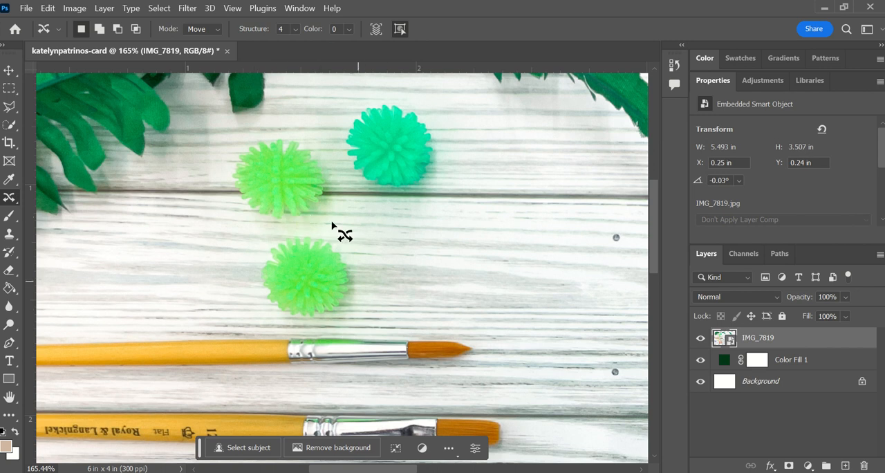
right_click(7, 197)
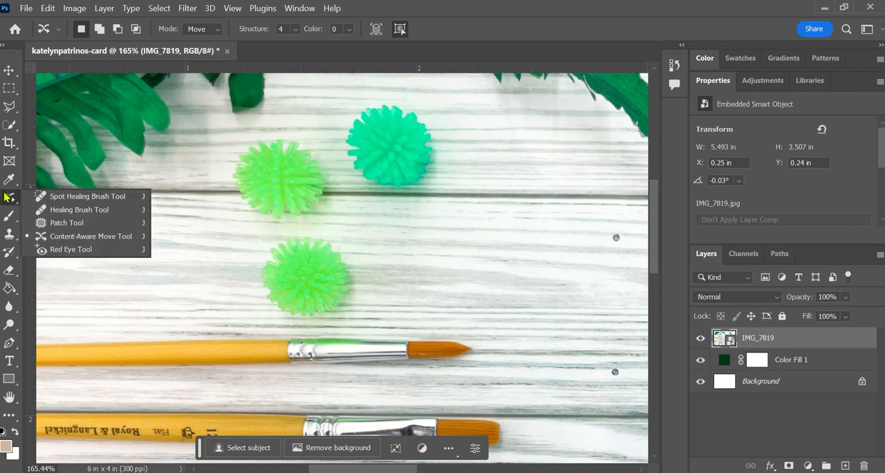
click(66, 223)
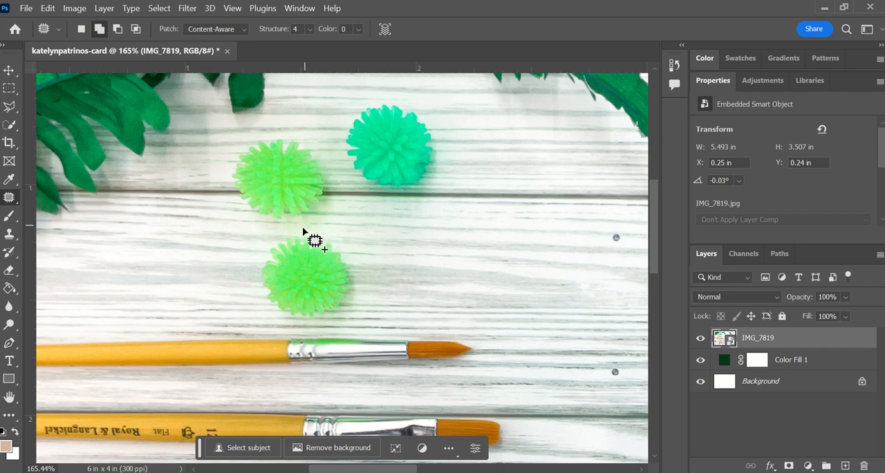
mouse_move(303, 231)
mouse_down()
mouse_move(260, 254)
mouse_move(255, 280)
mouse_move(263, 309)
mouse_move(304, 326)
mouse_move(354, 305)
mouse_move(363, 281)
mouse_move(350, 250)
mouse_move(297, 235)
mouse_up()
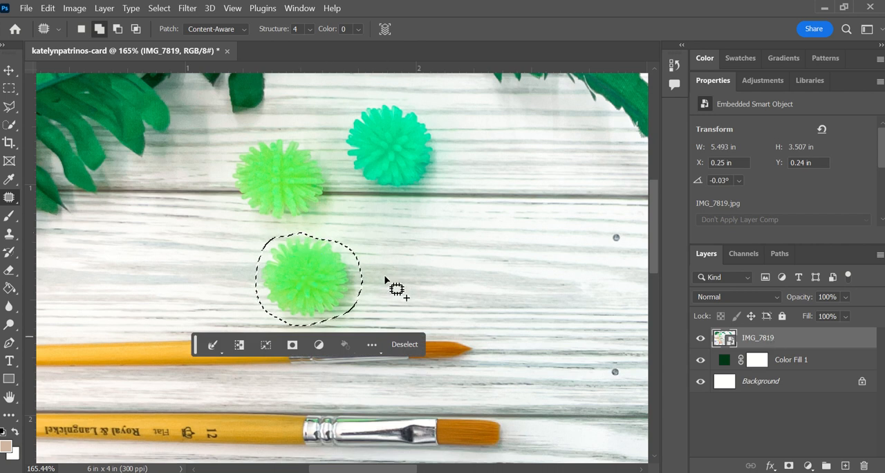
Rasterize the IMG_7819 smart object, patch the outlined green ball with the clean wood beside it, and clear the selection
click(312, 297)
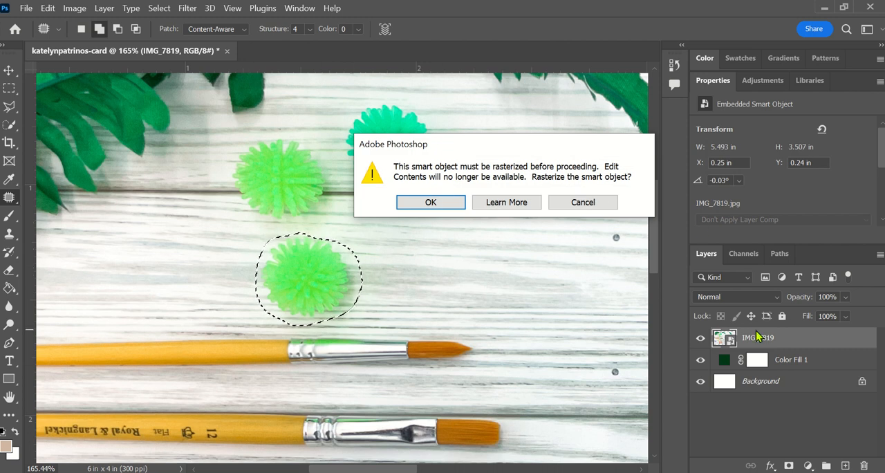
click(446, 202)
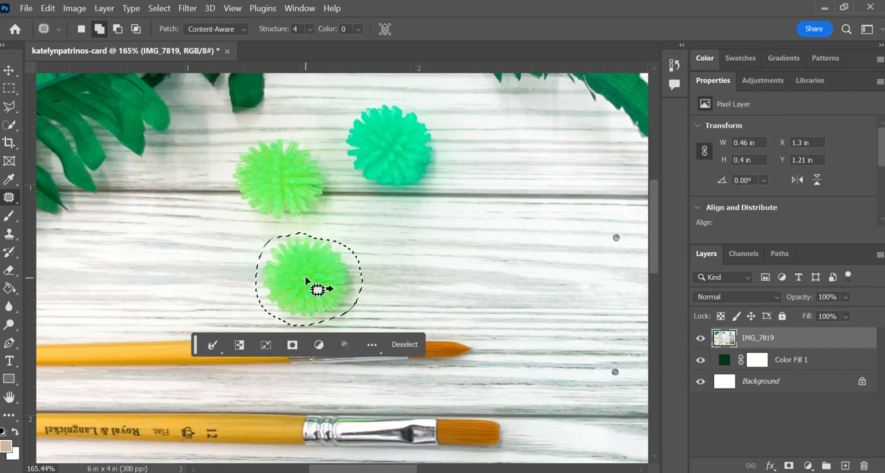
drag(307, 282, 427, 289)
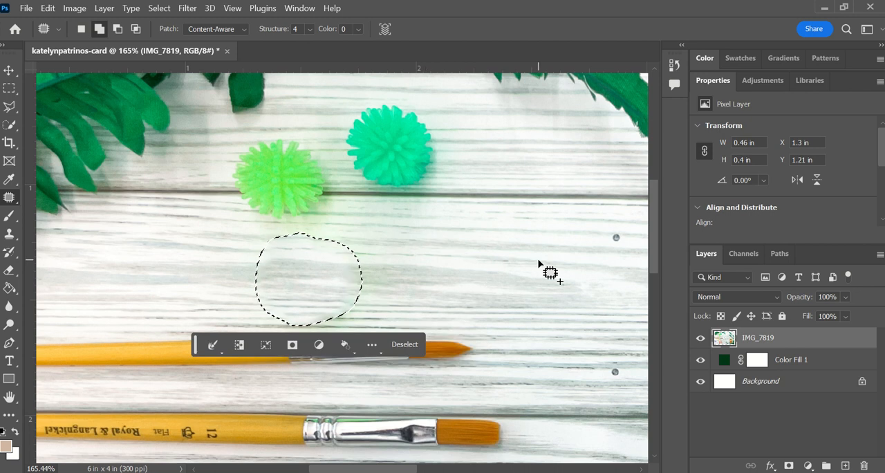
key(ctrl+d)
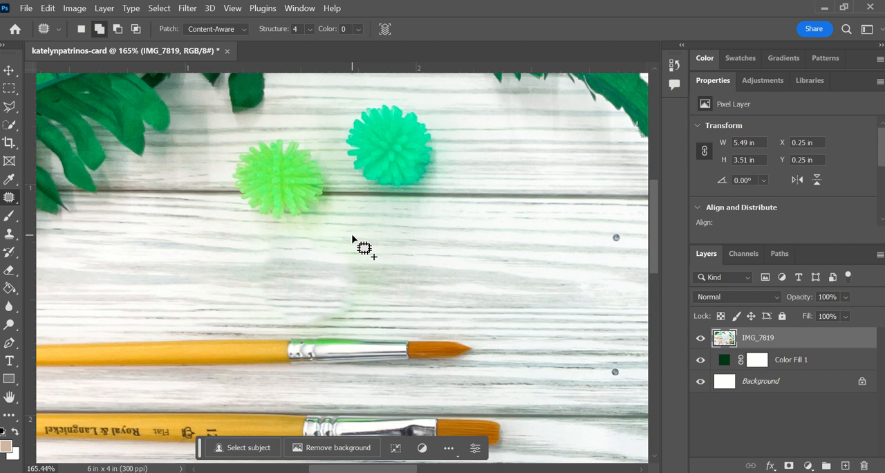
Undo the green ball's deselection, patch and outline, and the rasterization of the IMG_7819 layer
key(ctrl+z)
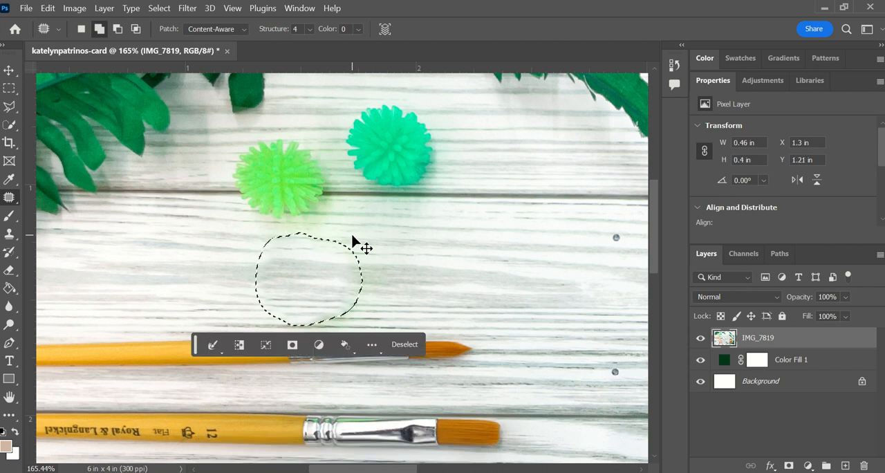
key(ctrl+z)
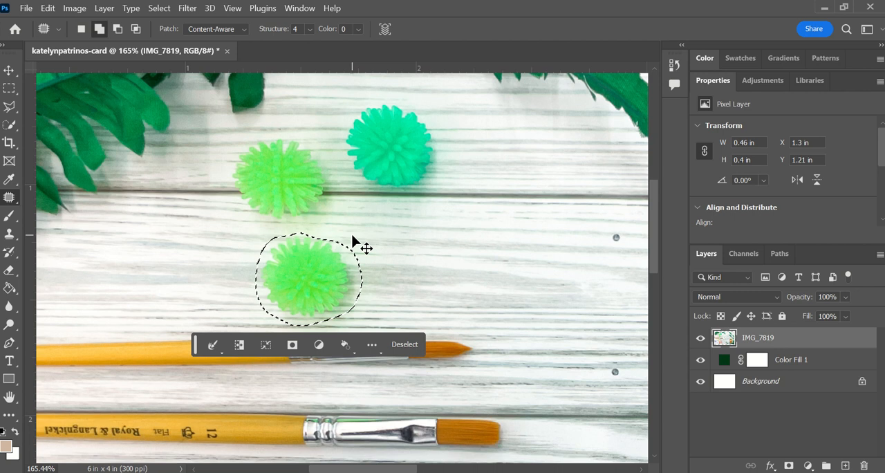
key(ctrl+z)
key(ctrl+z)
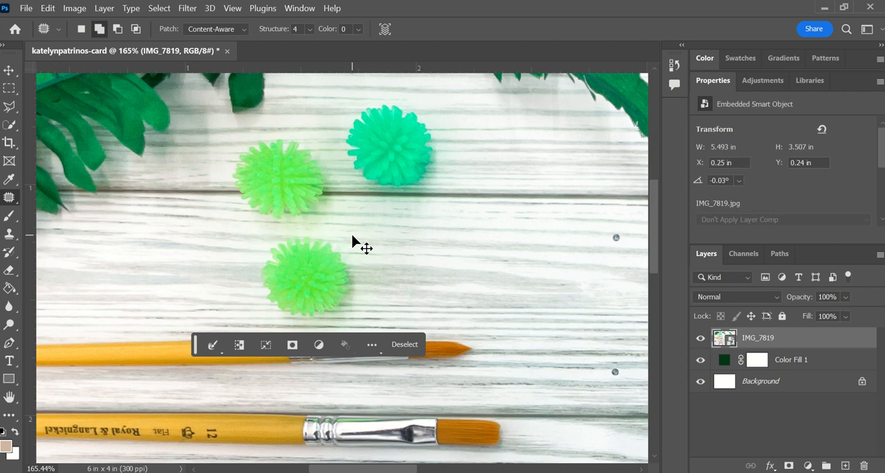
key(ctrl+z)
Add a horizontal text box about 3.5 x 2.2 in over the photo's middle reading "Thank You", with each word on its own line
key(ctrl+minus)
key(ctrl+minus)
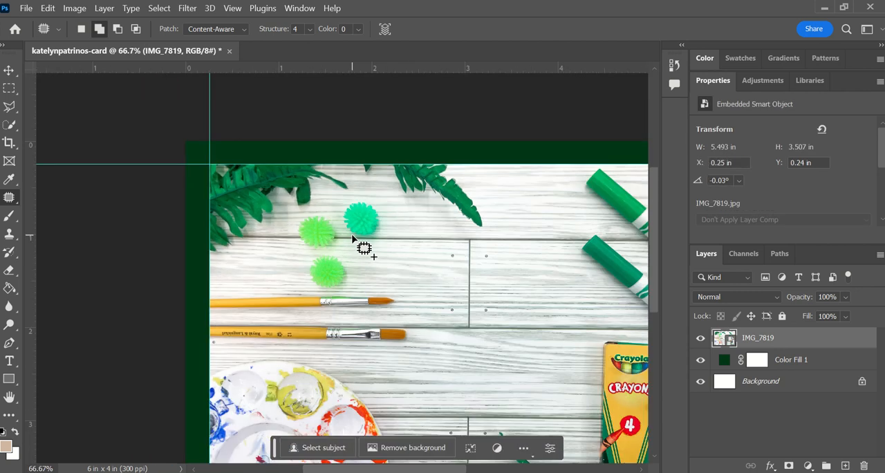
scroll(432, 266, left, 2)
scroll(432, 267, right, 3)
scroll(433, 266, right, 1)
key(ctrl+minus)
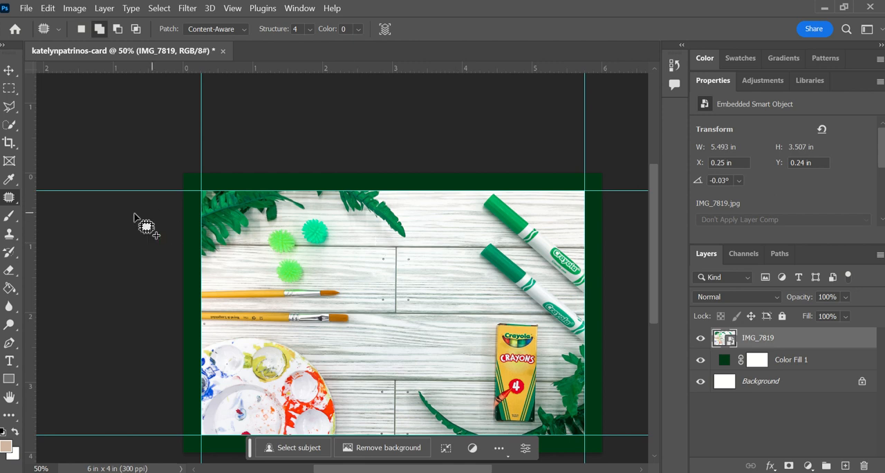
click(10, 362)
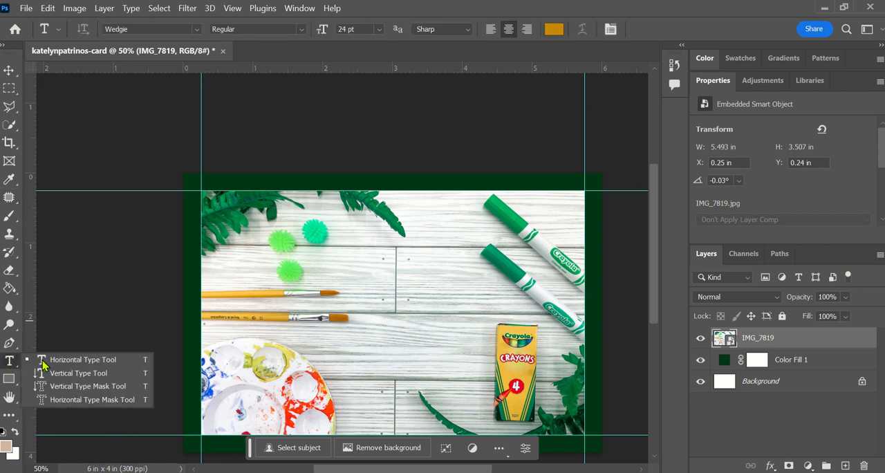
click(81, 360)
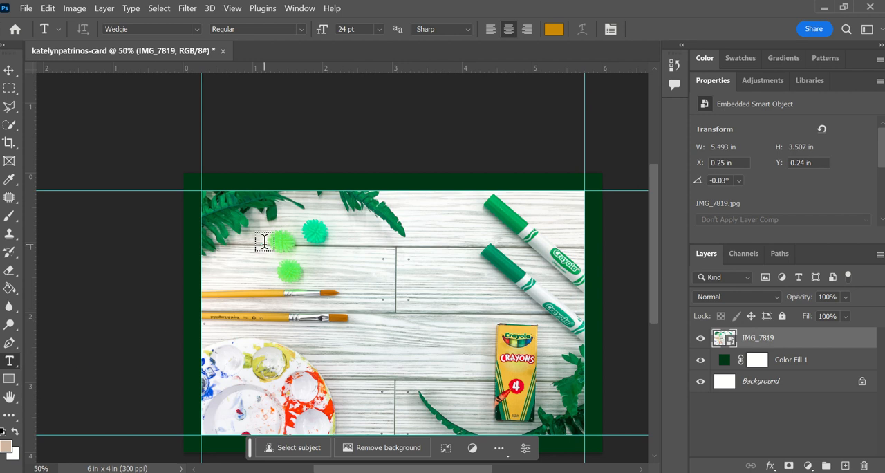
drag(266, 246, 511, 399)
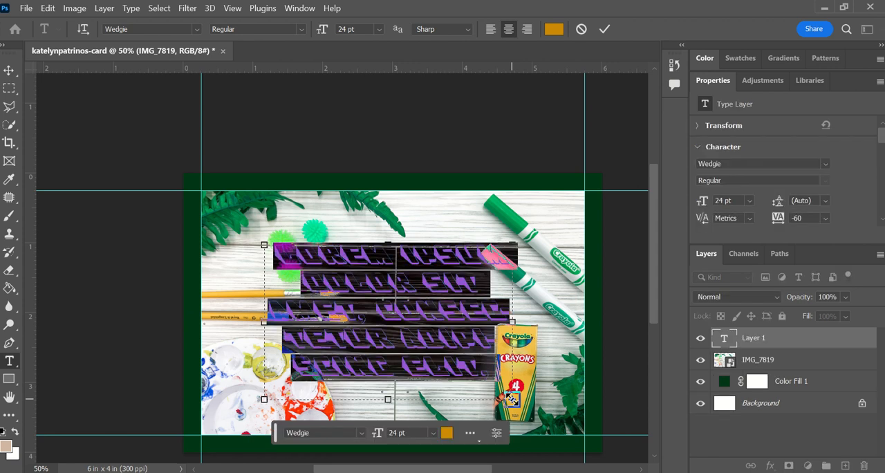
text(Thank)
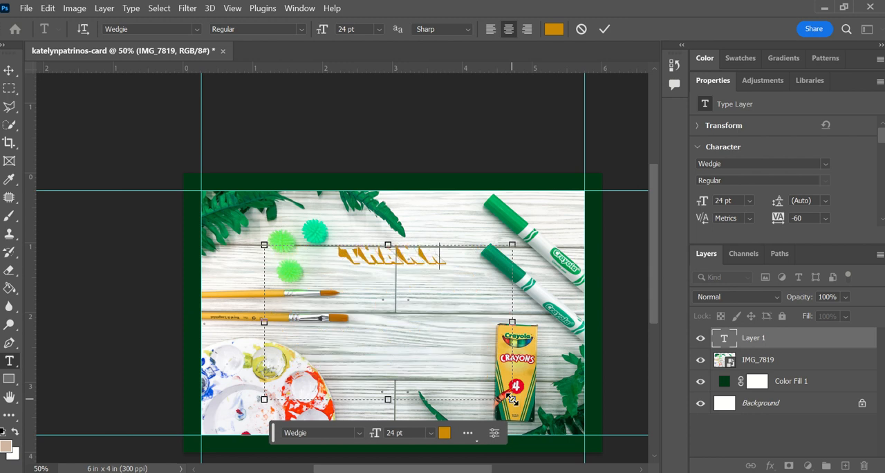
text( Y)
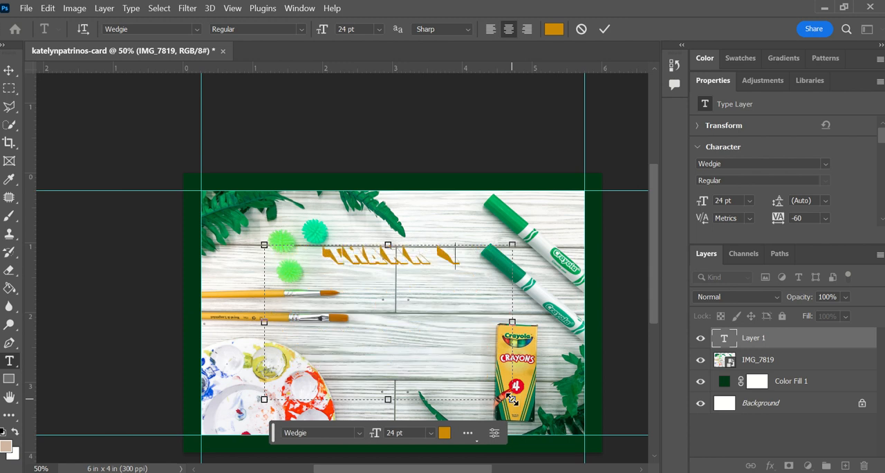
text(ou)
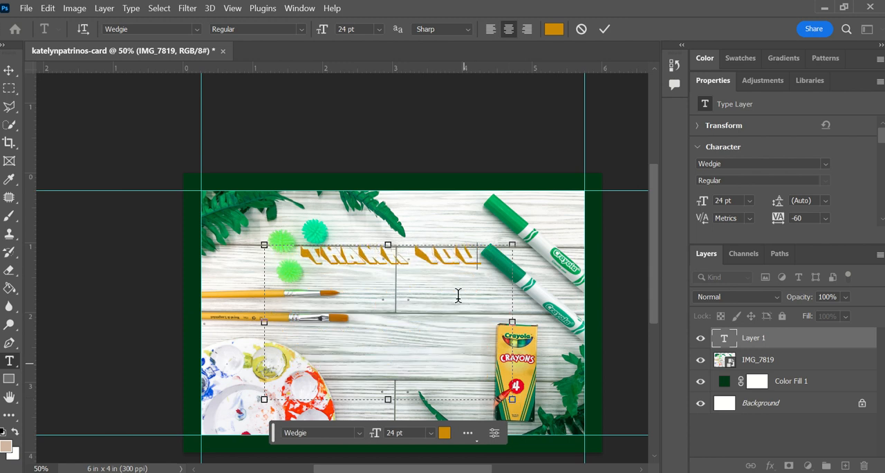
click(417, 252)
key(Return)
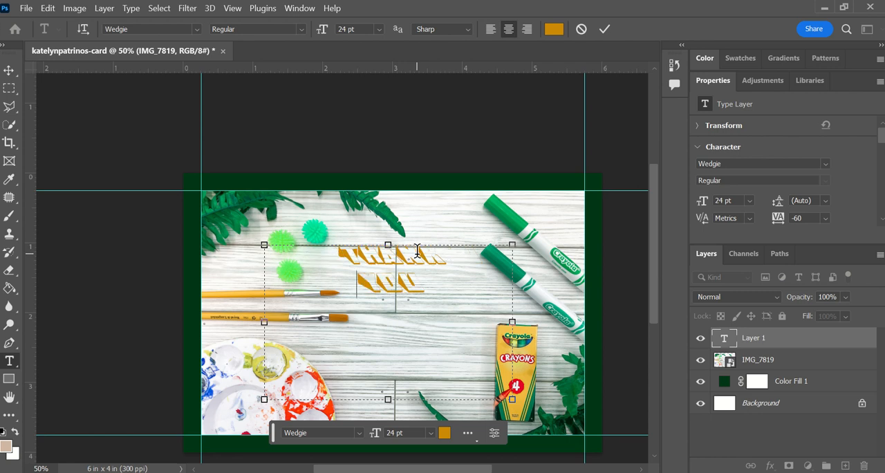
Change the font of the whole "Thank You" text to charlotte, after trying Debora Celina Script
drag(434, 283, 338, 249)
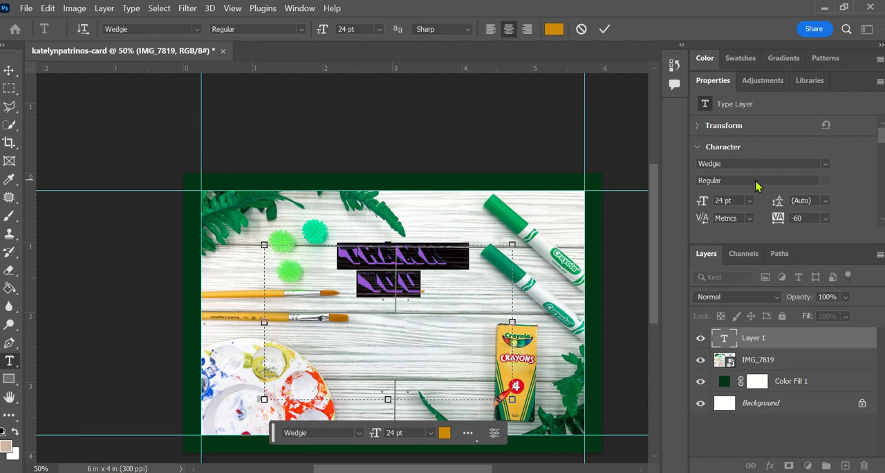
click(824, 164)
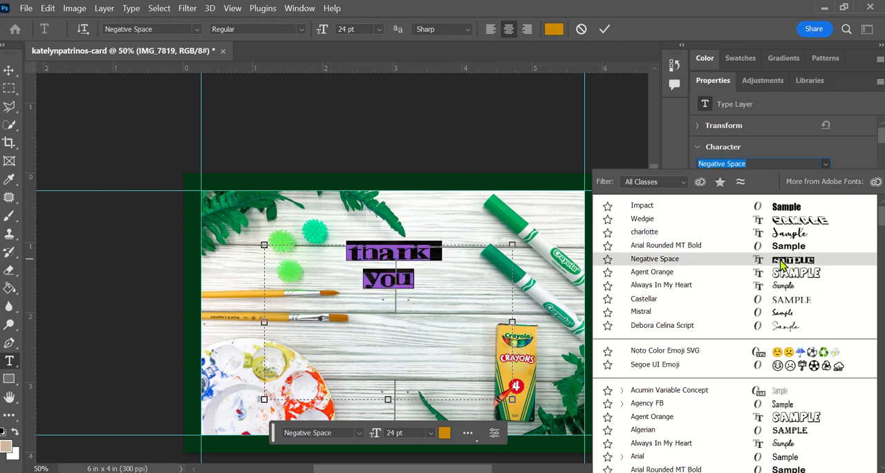
click(796, 329)
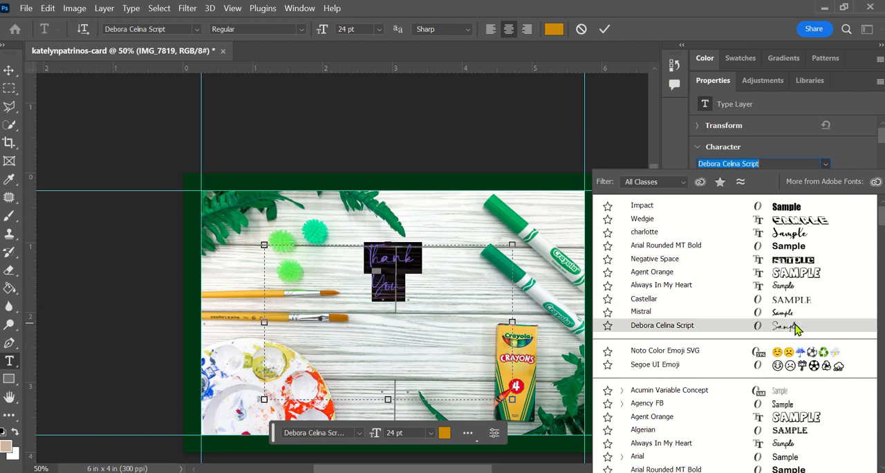
click(780, 237)
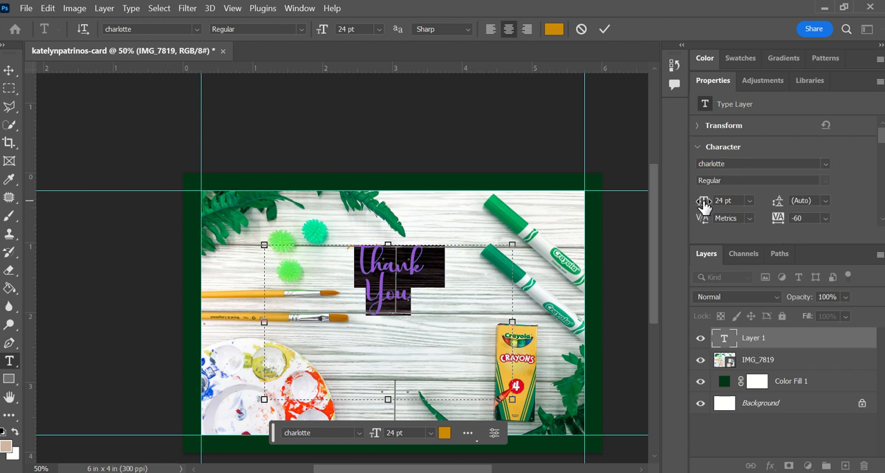
Set the "Thank You" text's font size to 50 pt and its leading to 61 pt
drag(701, 206, 446, 312)
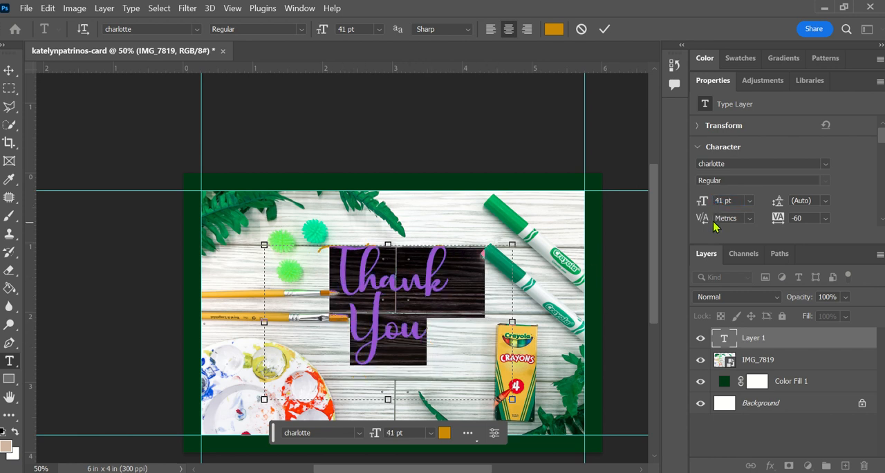
drag(702, 202, 709, 207)
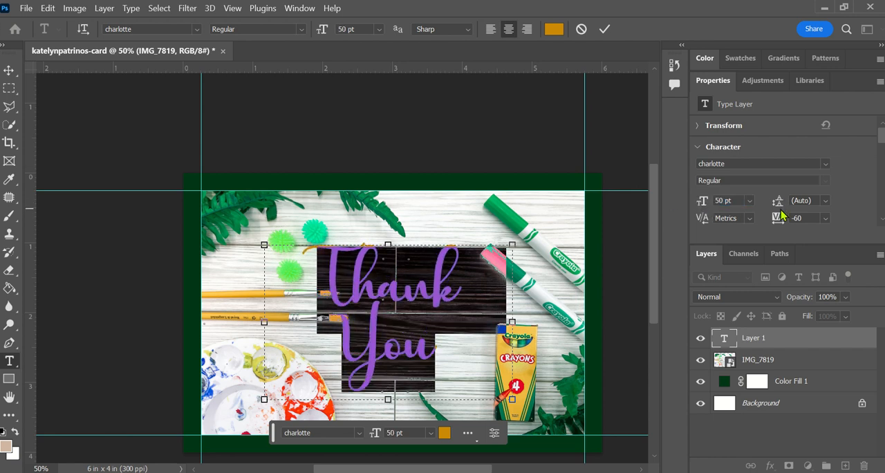
drag(777, 201, 778, 205)
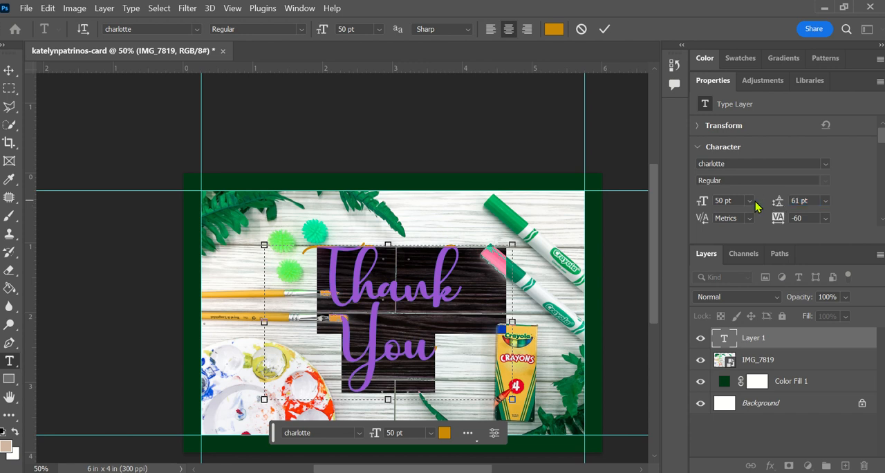
scroll(739, 211, down, 5)
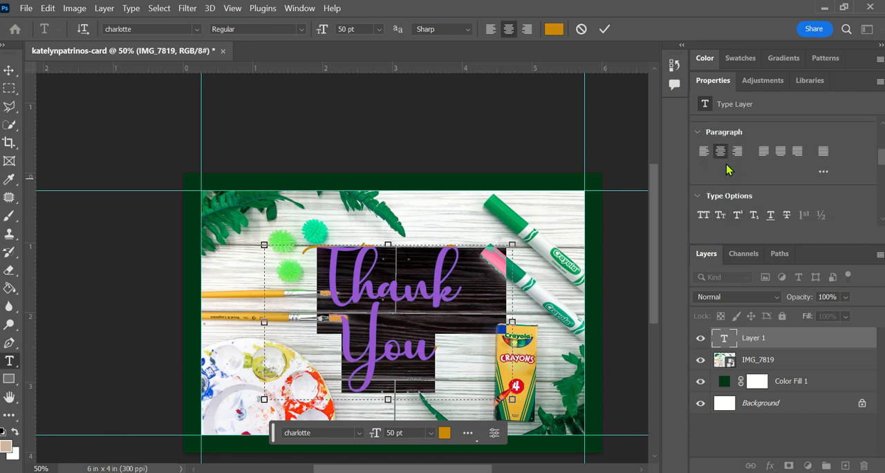
scroll(719, 157, up, 5)
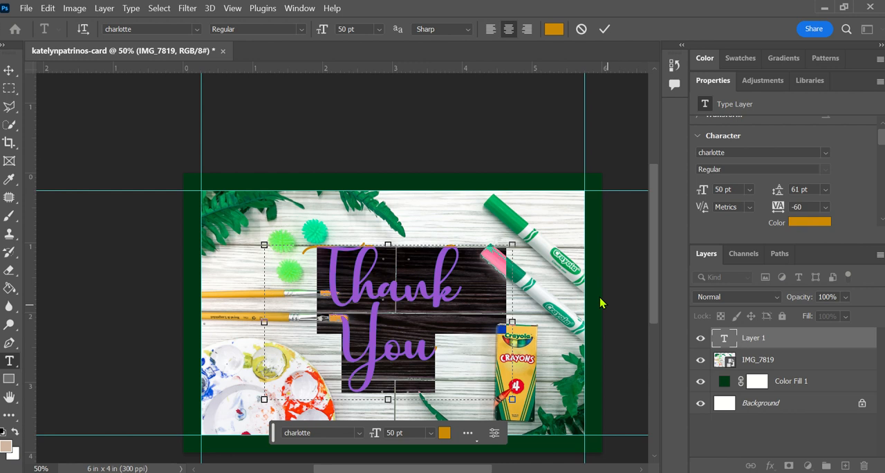
click(488, 289)
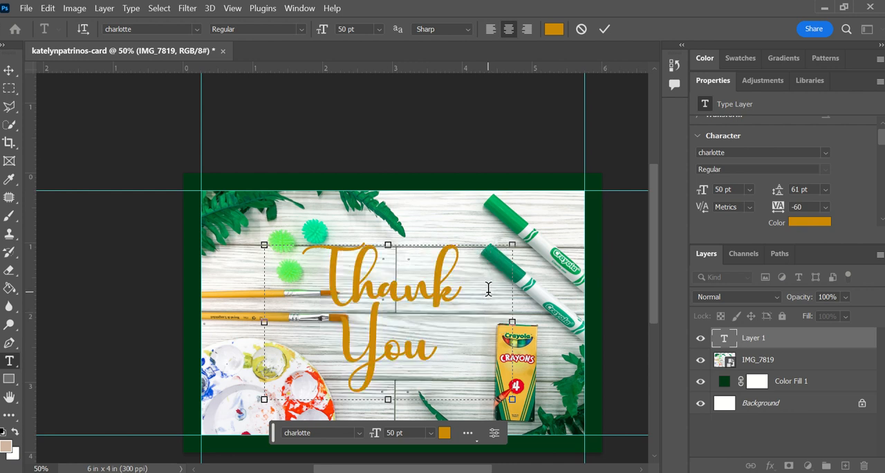
Set the "Thank You" text color to golden yellow e3b034 sampled from the lower part of the crayon box, and accept it
drag(436, 333, 320, 262)
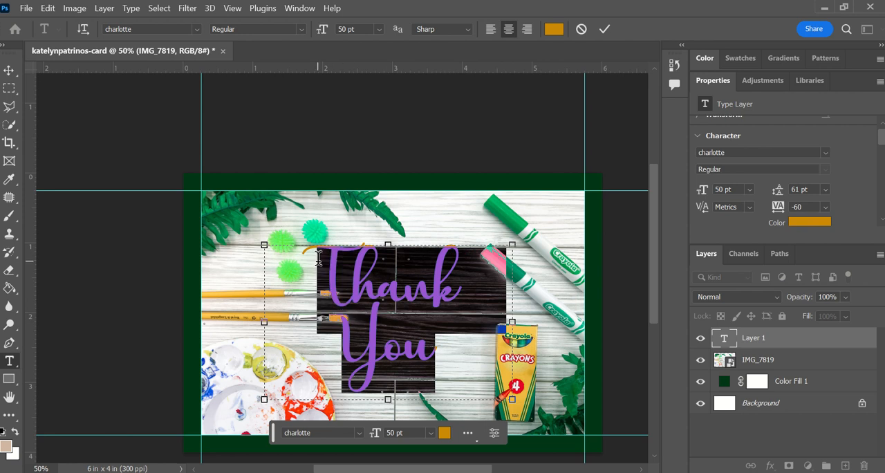
click(802, 222)
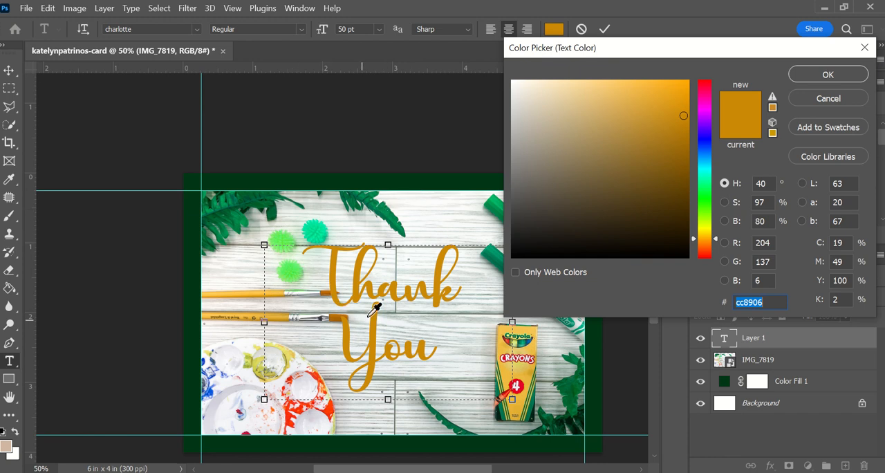
click(340, 317)
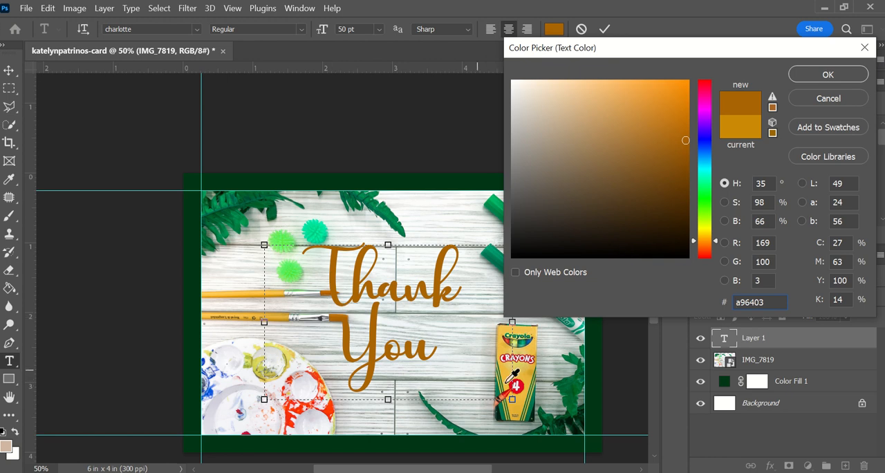
click(523, 408)
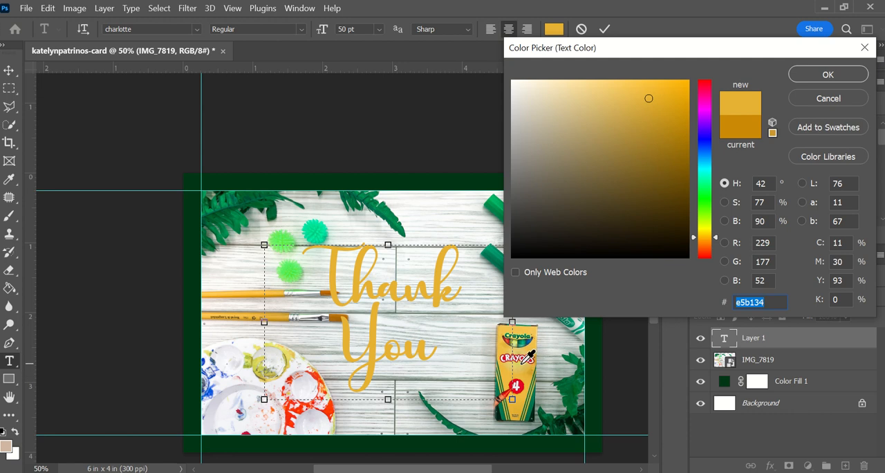
click(526, 362)
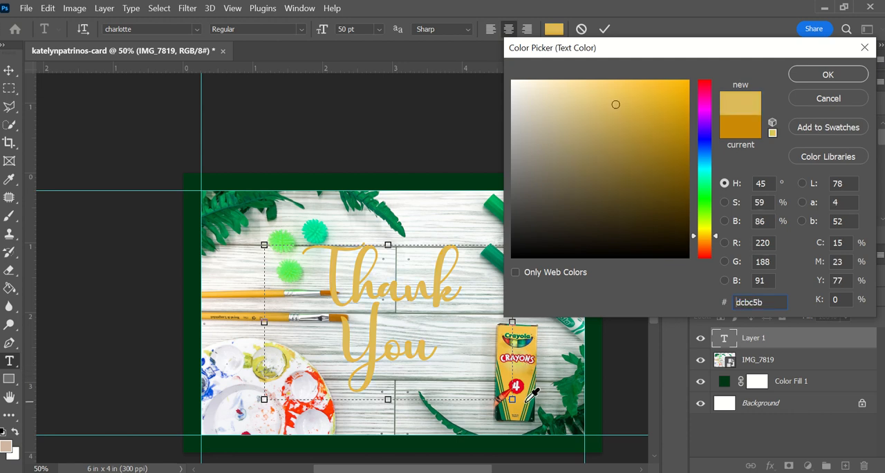
click(527, 399)
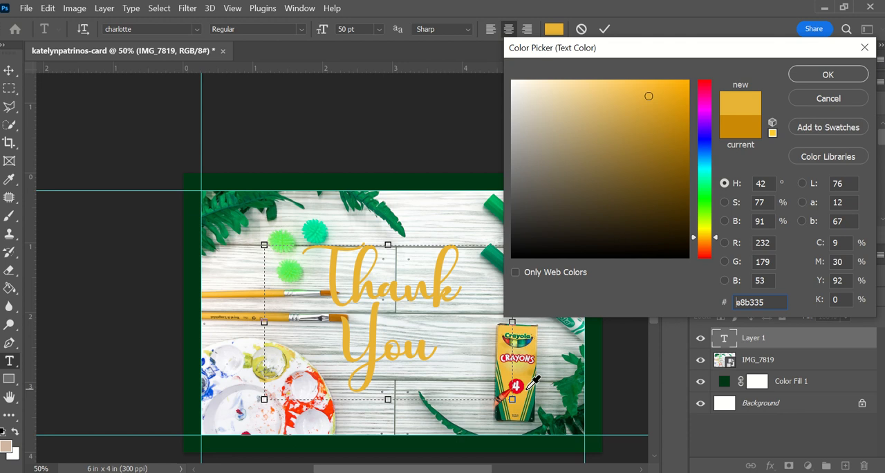
click(524, 403)
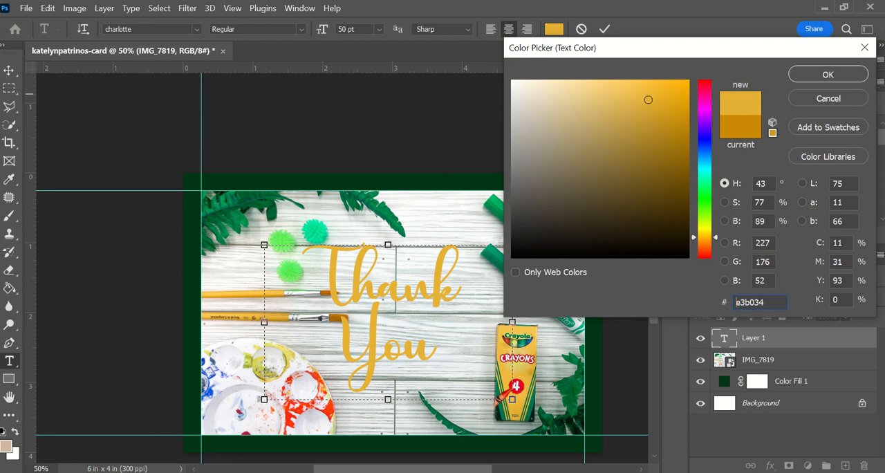
click(824, 74)
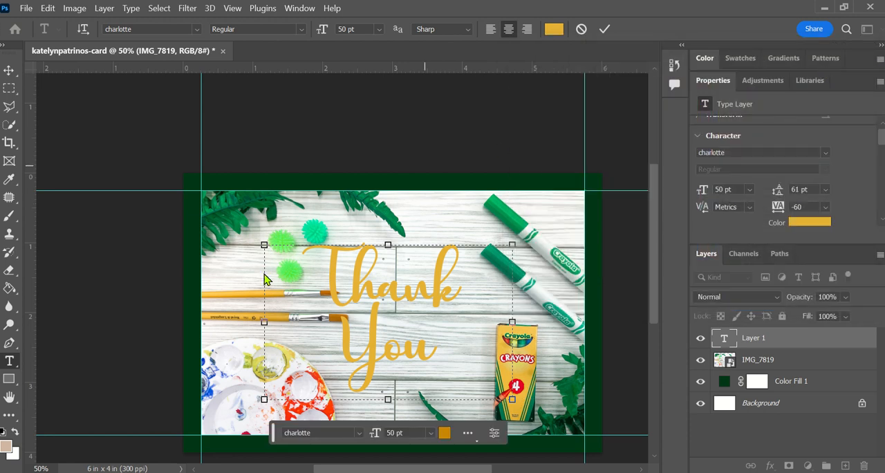
Commit the "Thank You" text and move it about 0.3 in right and 0.15 in down on the card
drag(323, 292, 465, 316)
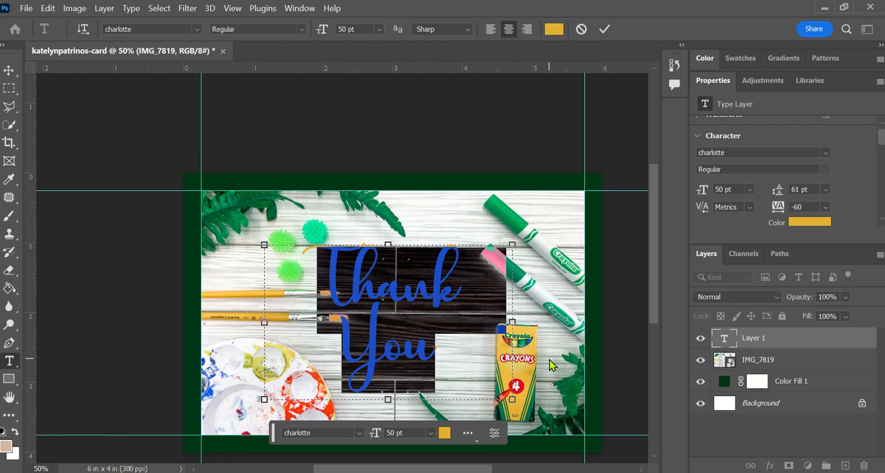
click(9, 70)
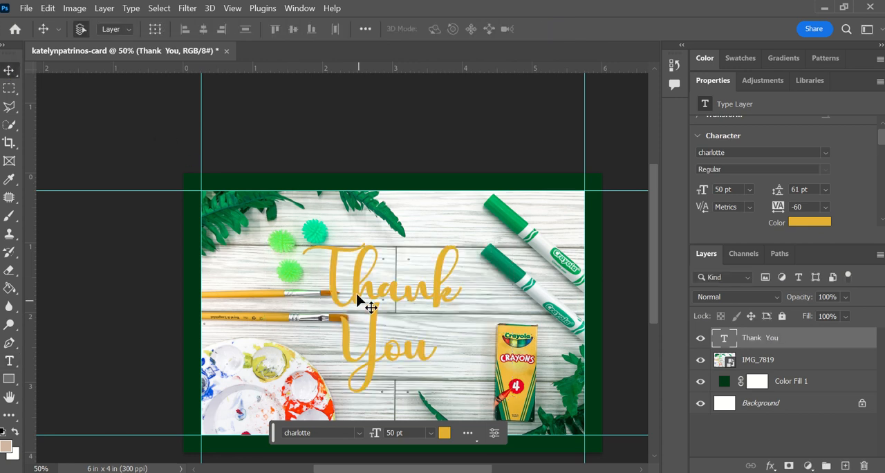
drag(357, 300, 378, 309)
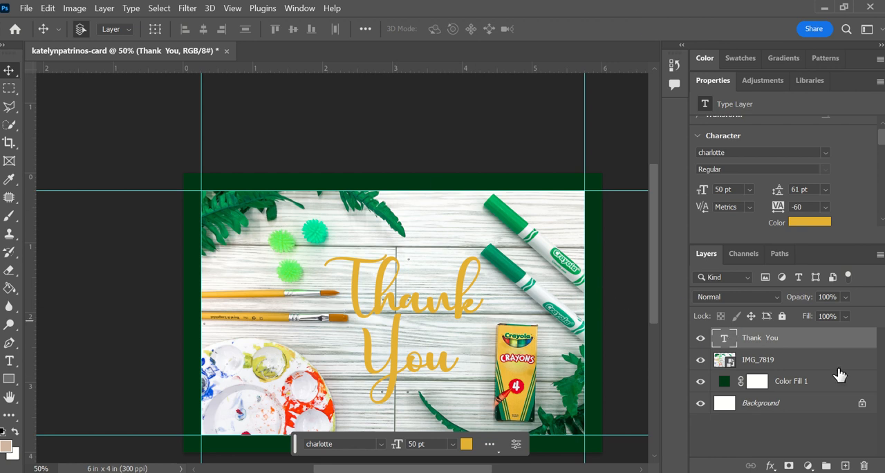
Add an Outer Glow layer style to the "Thank You" text layer
click(771, 466)
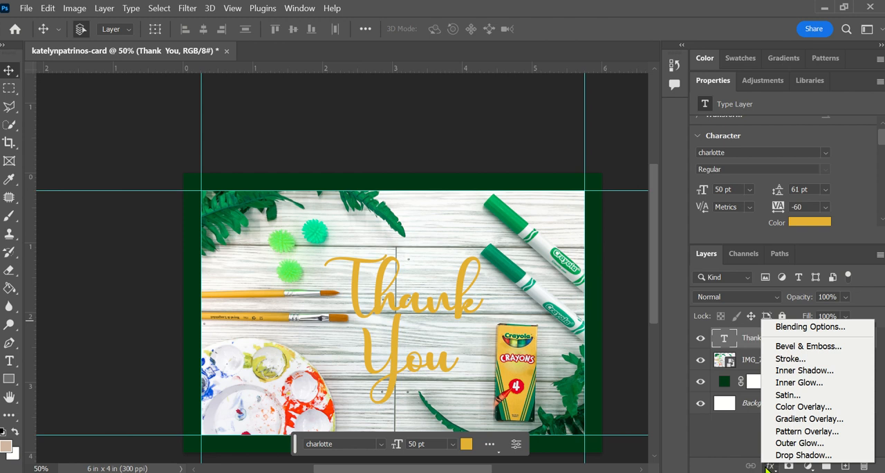
click(798, 333)
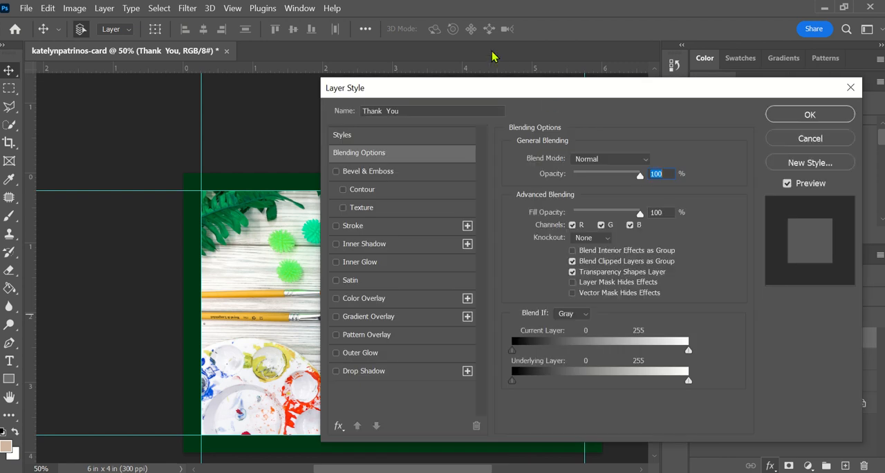
drag(505, 82, 751, 53)
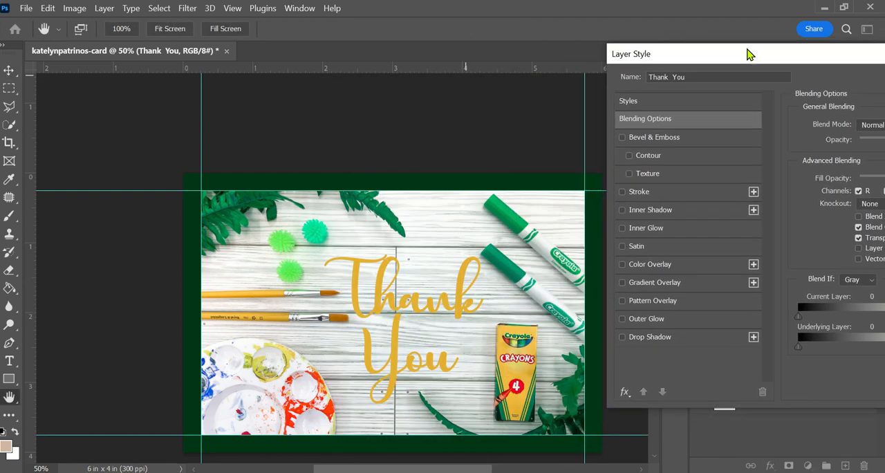
click(641, 323)
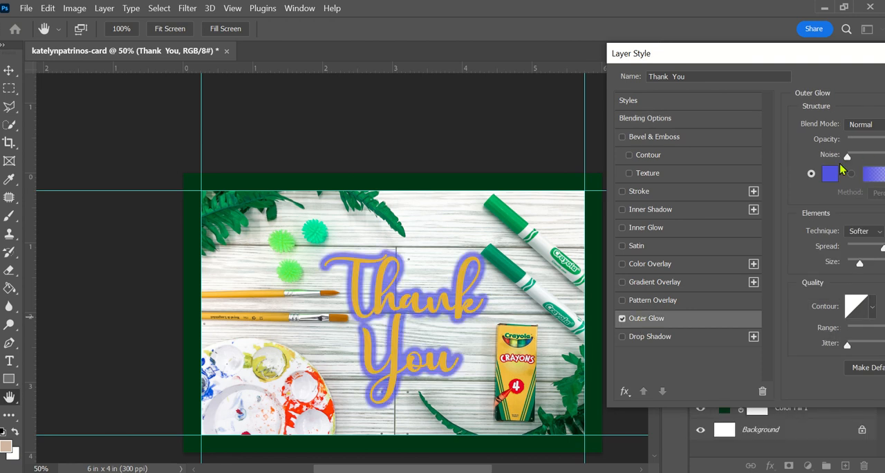
Set the outer glow's color to white ffffff, after trying gray 6f7c75 sampled from the photo, and accept it
click(833, 172)
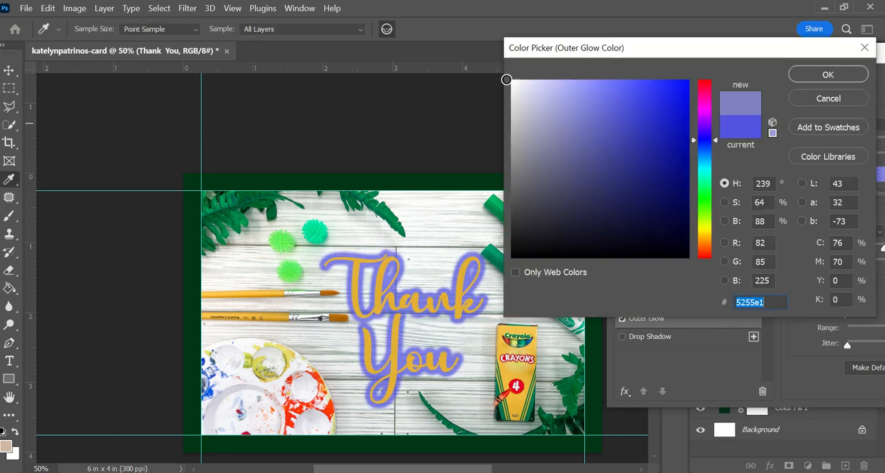
click(507, 80)
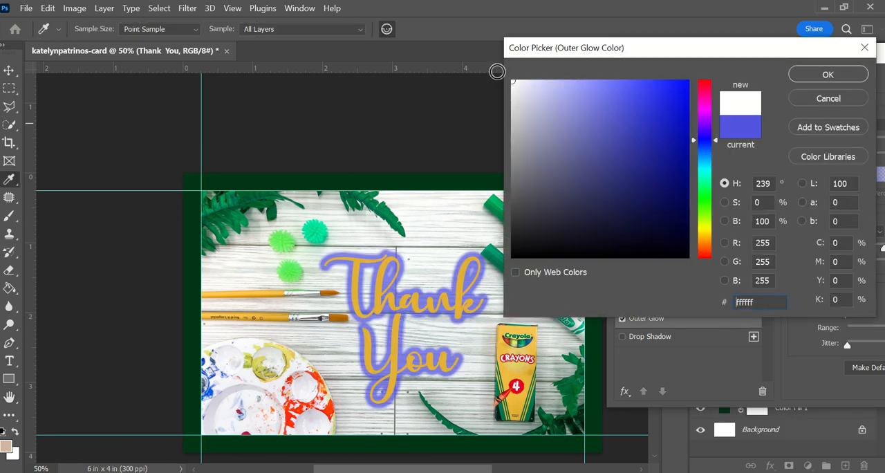
click(430, 286)
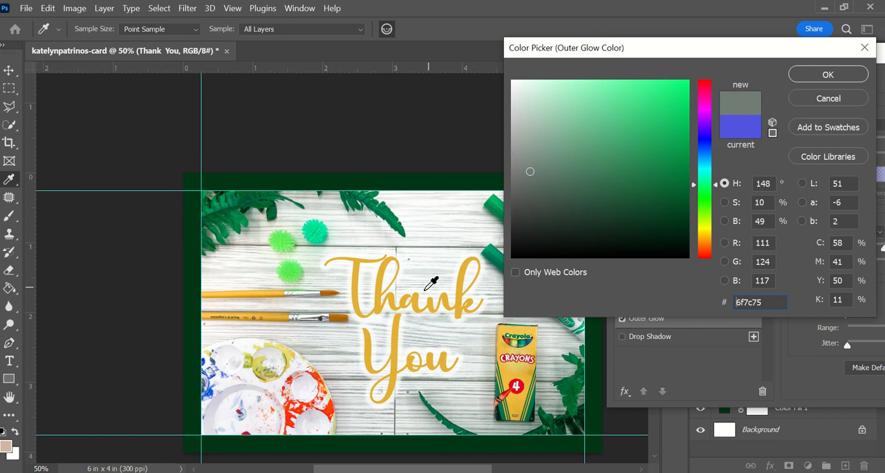
drag(585, 131, 495, 77)
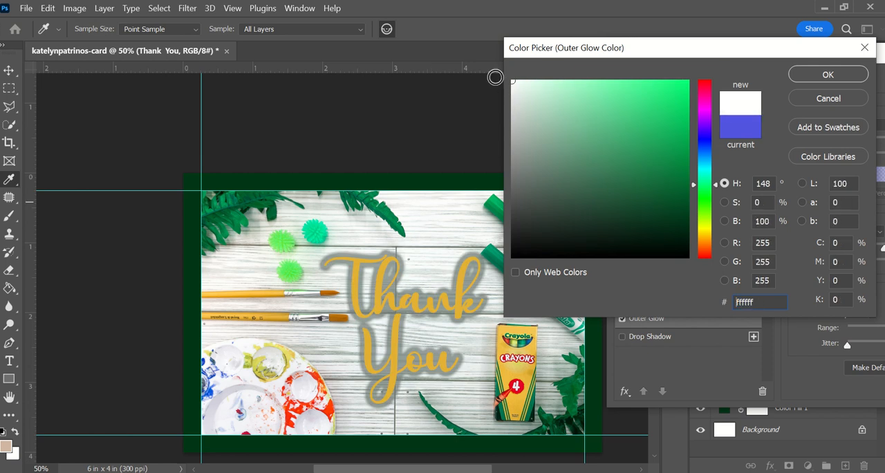
click(829, 75)
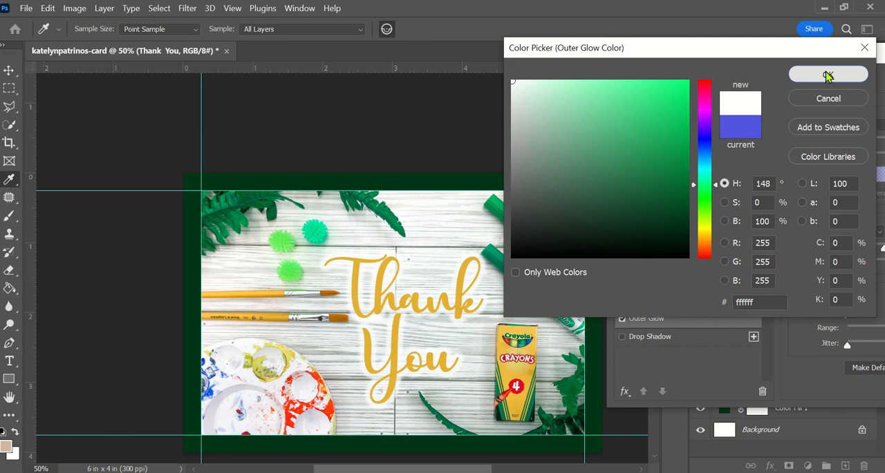
Try a Drop Shadow on the "Thank You" text in place of the outer glow, and restore the outer glow
click(622, 319)
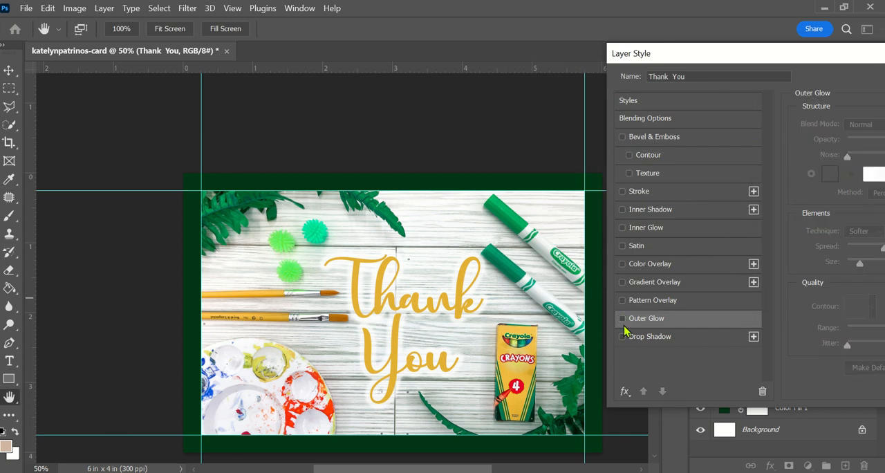
click(645, 337)
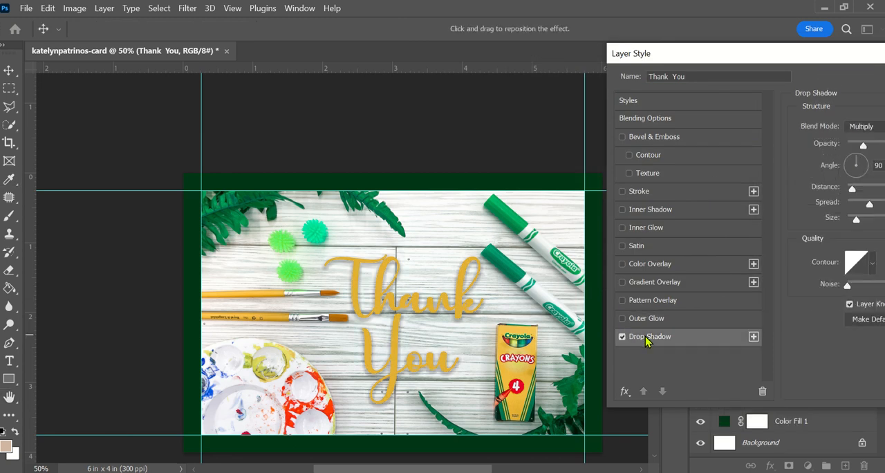
click(621, 337)
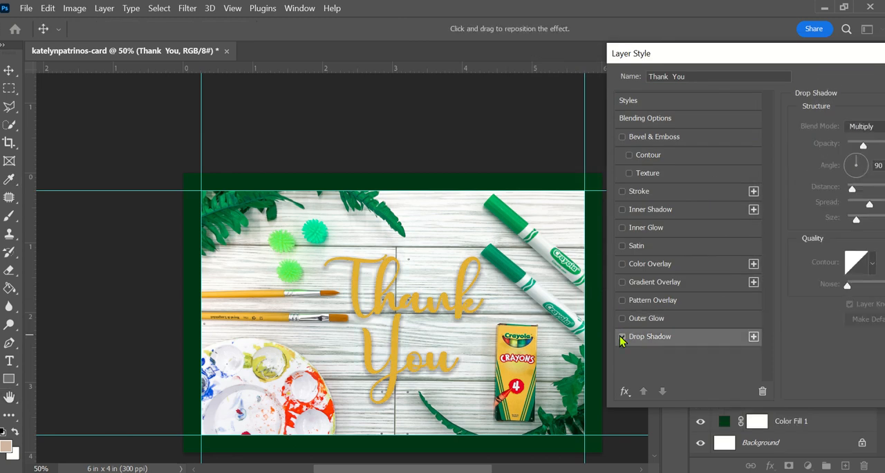
click(637, 318)
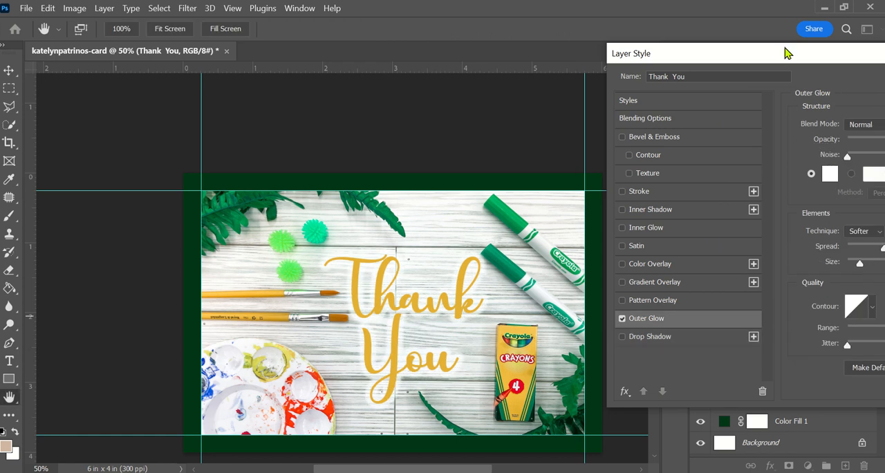
Set the outer glow's size to 95 px, accept the layer style, and hide the effects of the "Thank You" text layer
drag(787, 53, 750, 43)
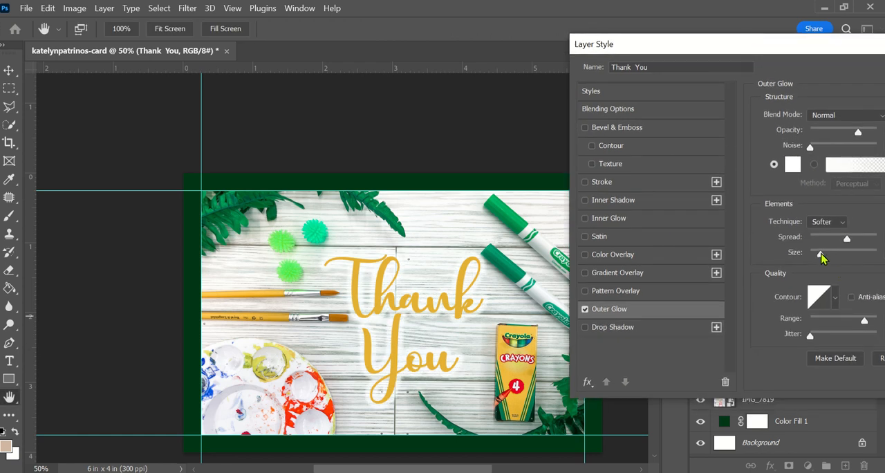
drag(820, 254, 840, 259)
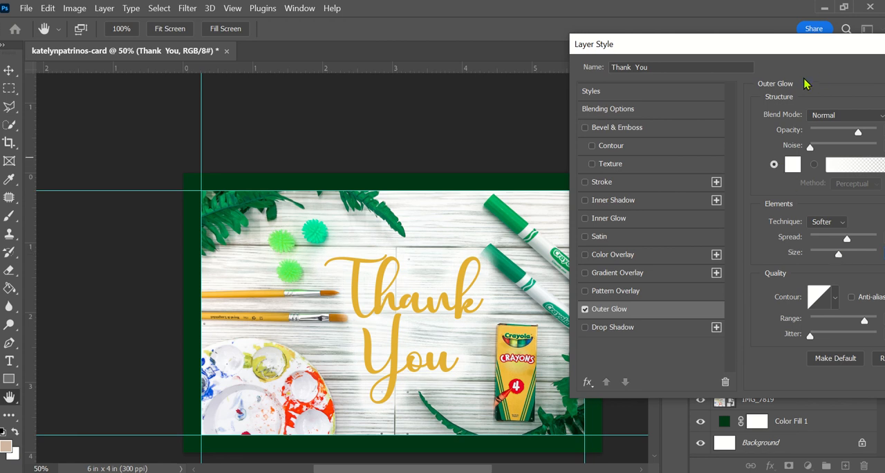
drag(773, 48, 584, 42)
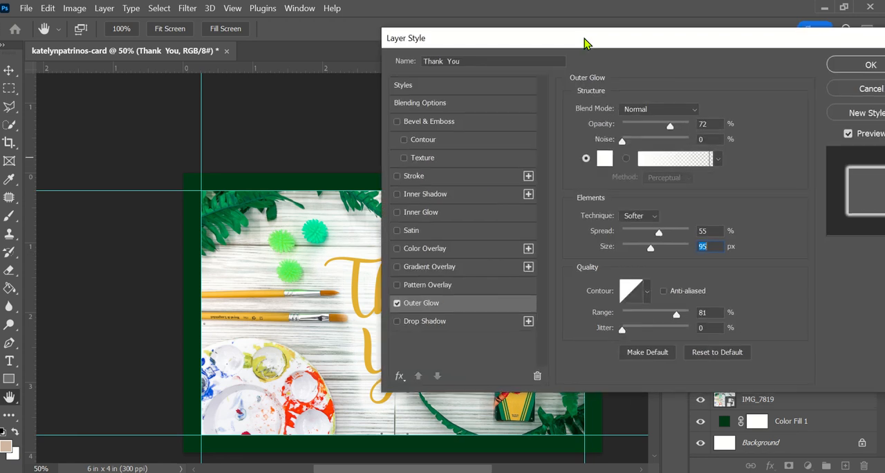
click(838, 67)
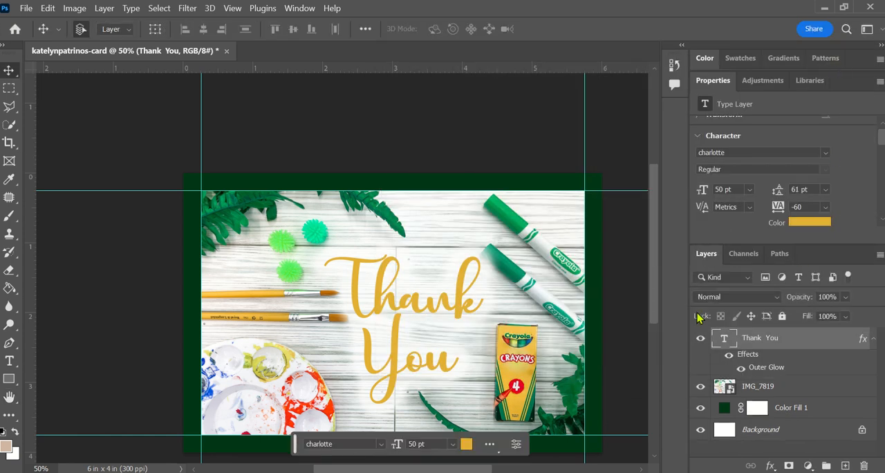
click(730, 360)
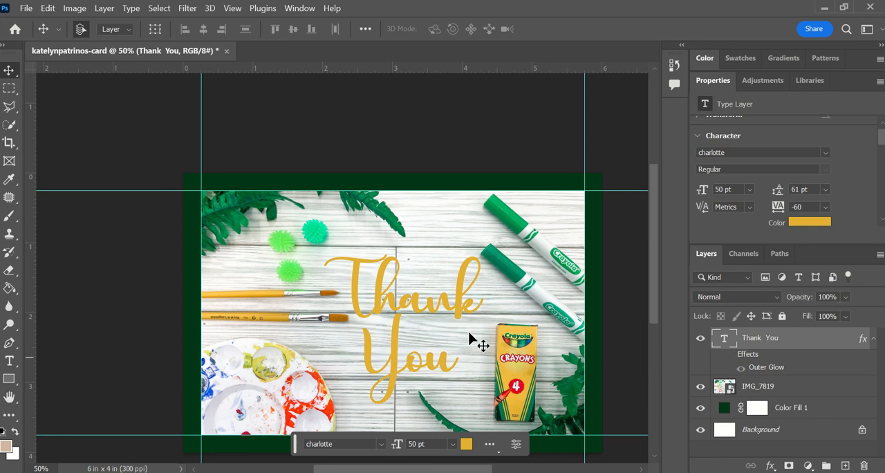
Draw a circle about 748 px in diameter over the "Thank You" text with the Ellipse tool
click(7, 380)
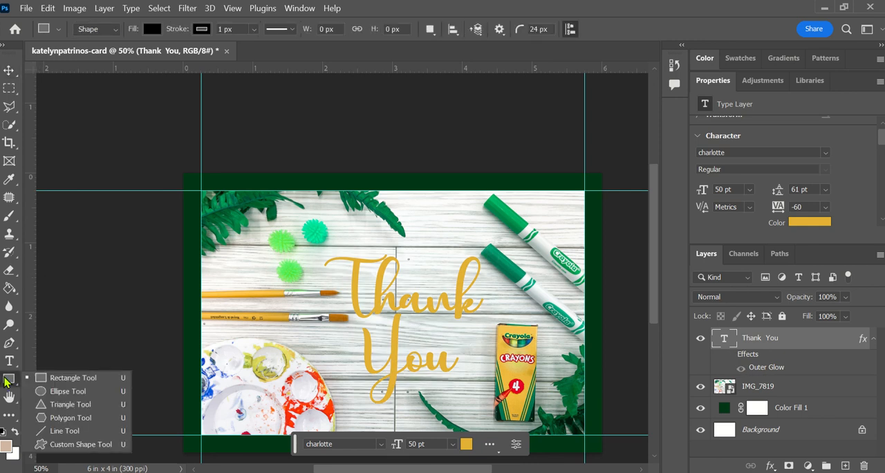
click(62, 392)
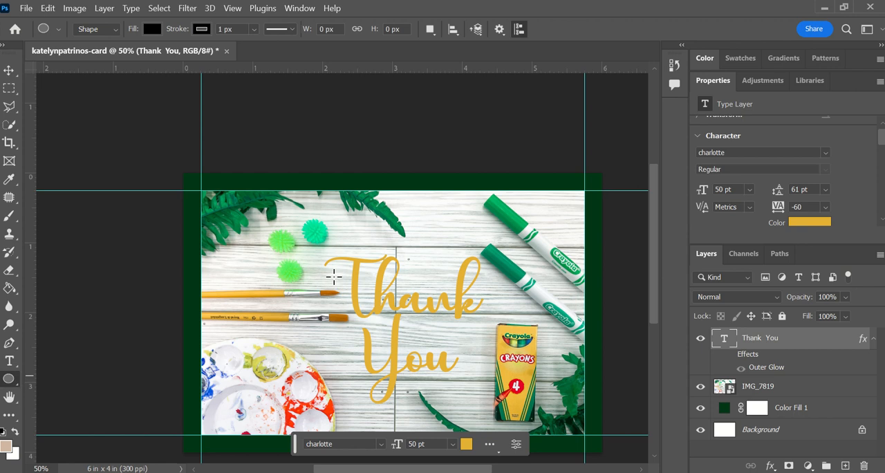
drag(338, 222, 512, 429)
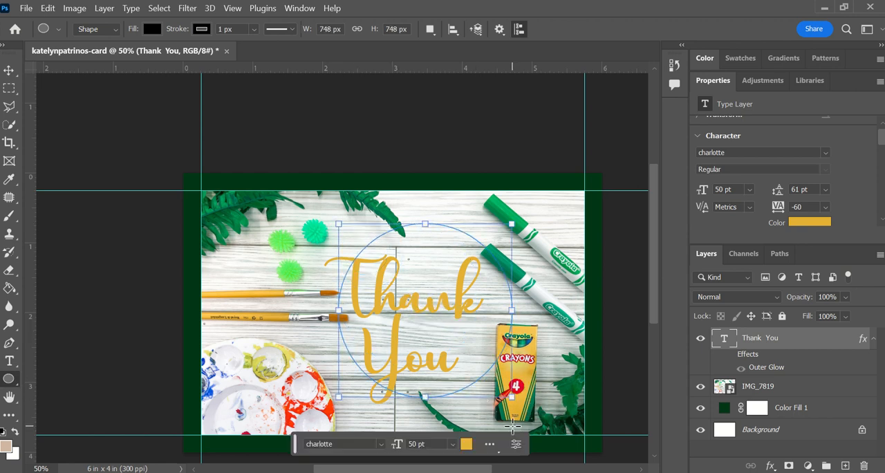
Fill the circle with dark green 013716 sampled from the card's border and remove its stroke
scroll(758, 206, down, 1)
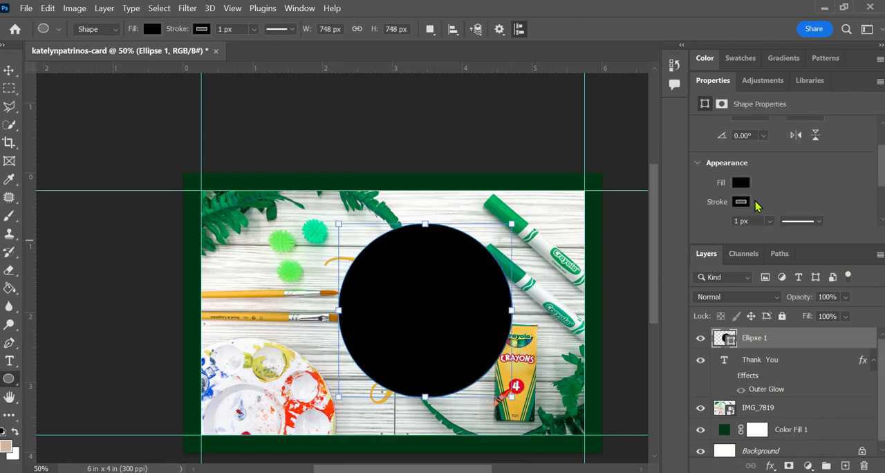
click(737, 183)
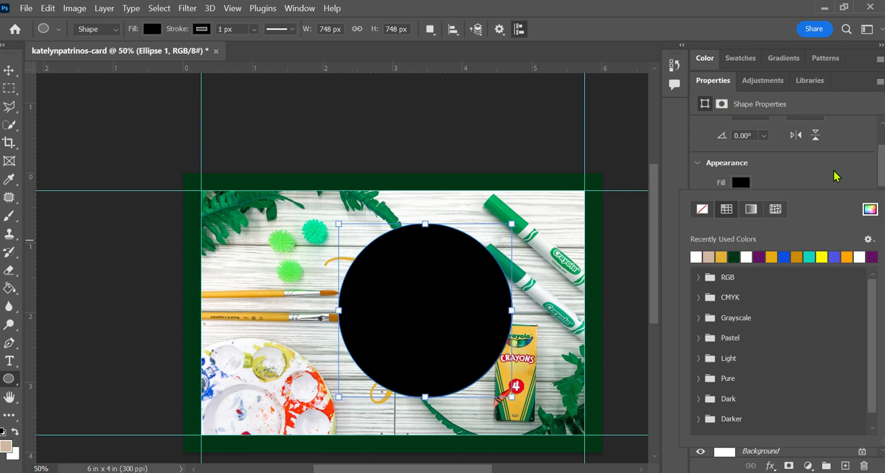
click(869, 209)
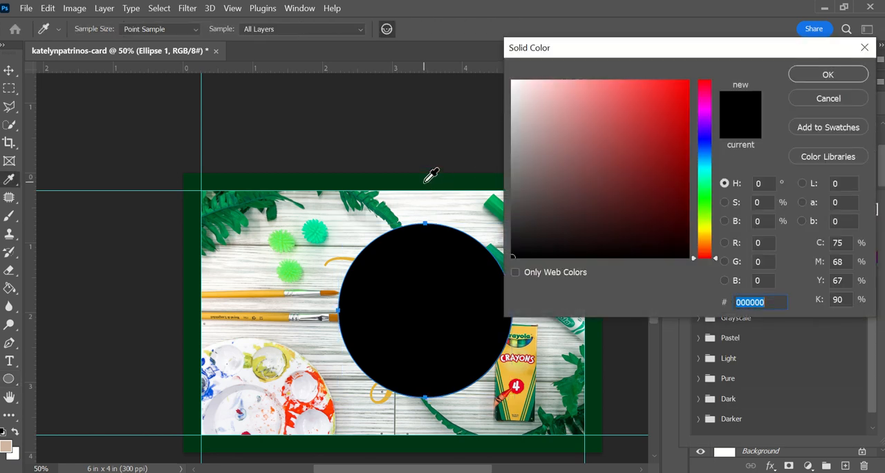
click(425, 183)
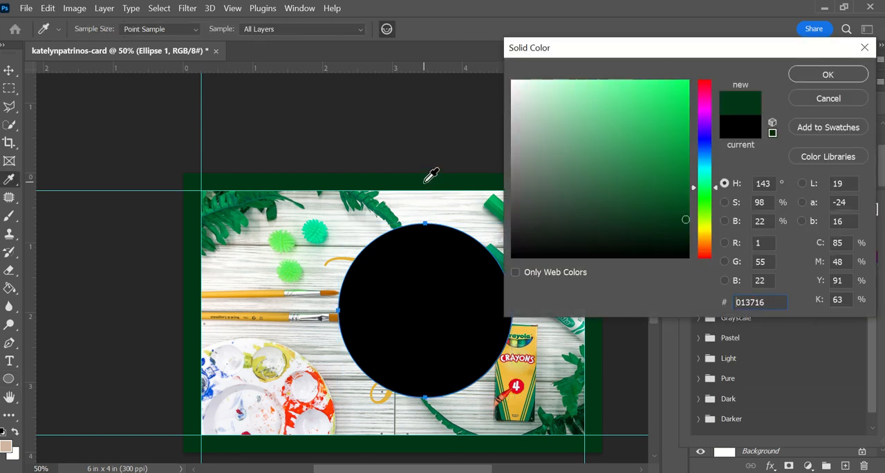
click(815, 76)
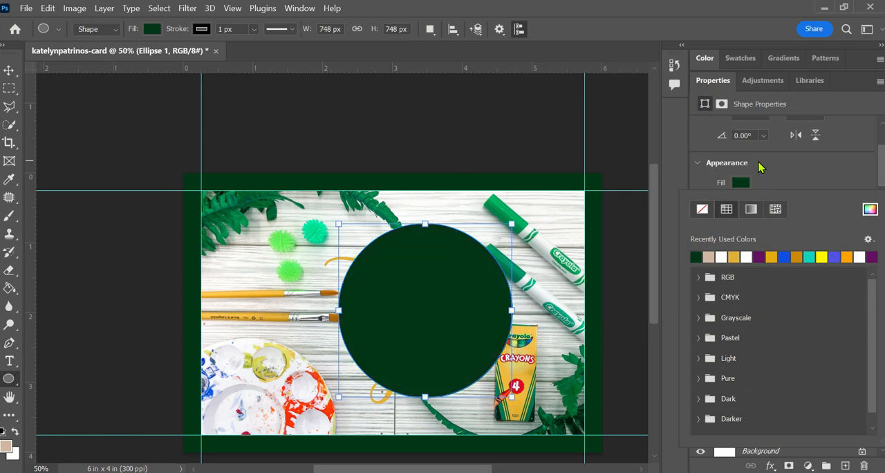
scroll(759, 166, down, 2)
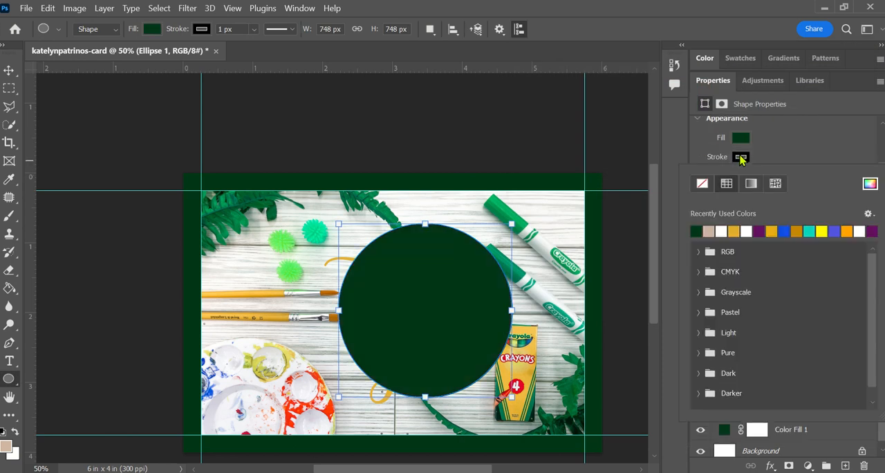
click(822, 142)
Place the circle's layer directly beneath the "Thank You" text layer and move the circle about 0.2 in left behind the text
drag(796, 335, 745, 384)
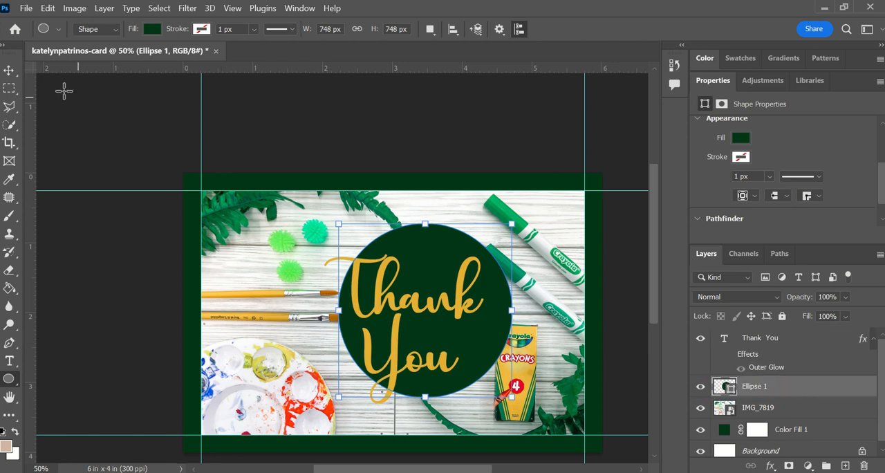
click(9, 70)
mouse_move(430, 249)
mouse_down()
mouse_move(408, 255)
mouse_move(418, 252)
mouse_up()
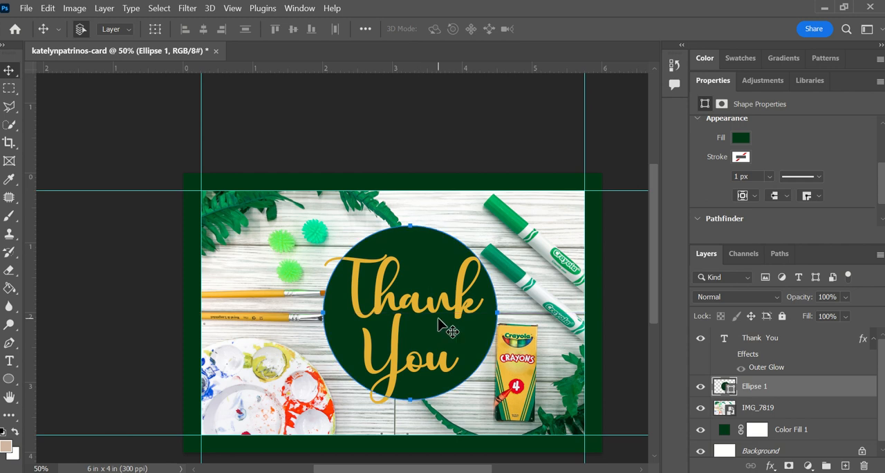
Set the green circle layer's opacity to 78%, after trying 84% on the "Thank You" text layer
drag(427, 289, 422, 292)
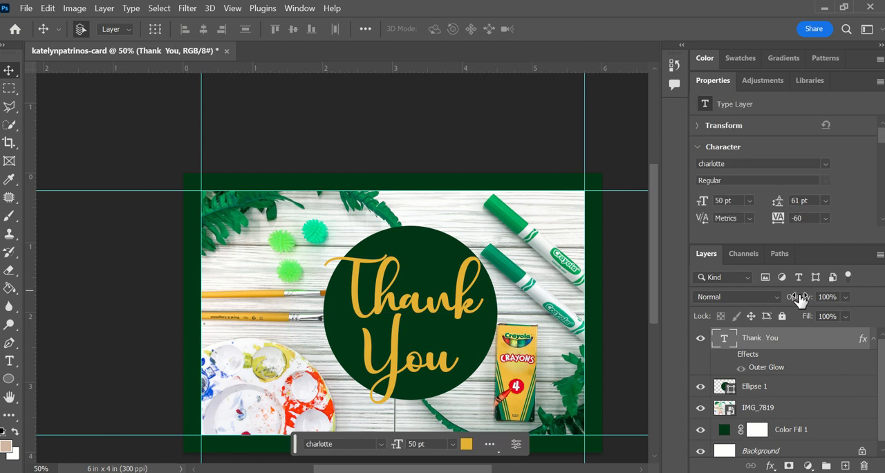
drag(790, 297, 802, 302)
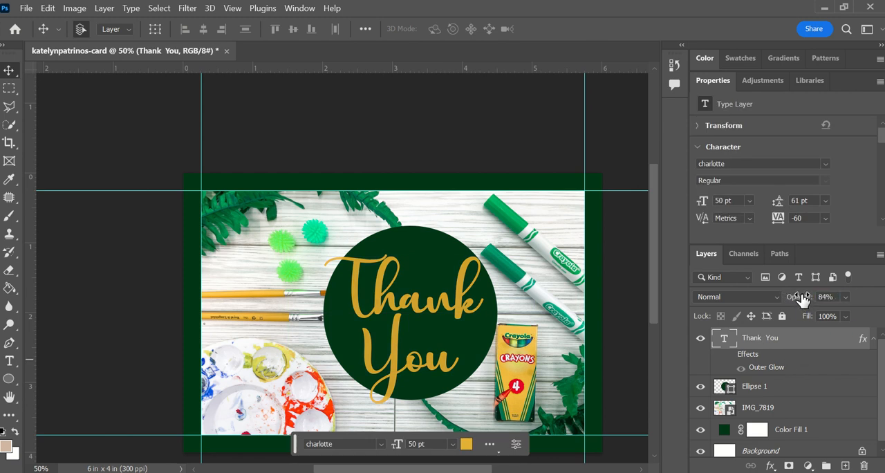
drag(802, 299, 766, 393)
click(761, 387)
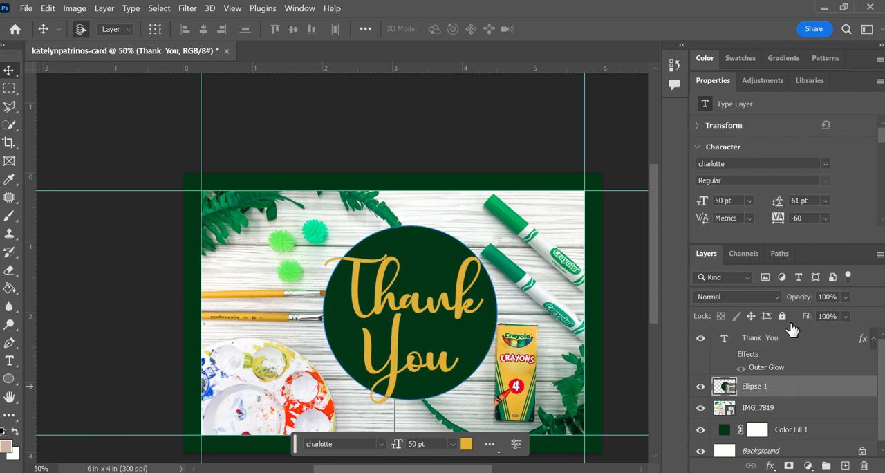
drag(798, 299, 782, 297)
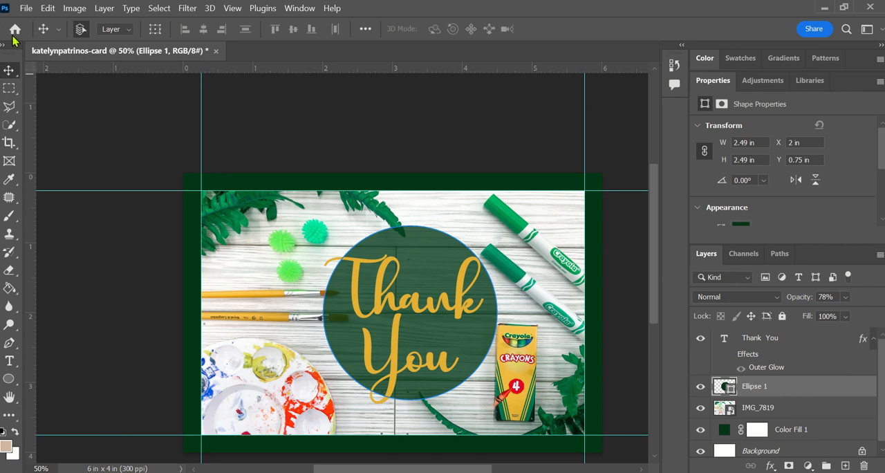
Start exporting the card with Export As
click(24, 9)
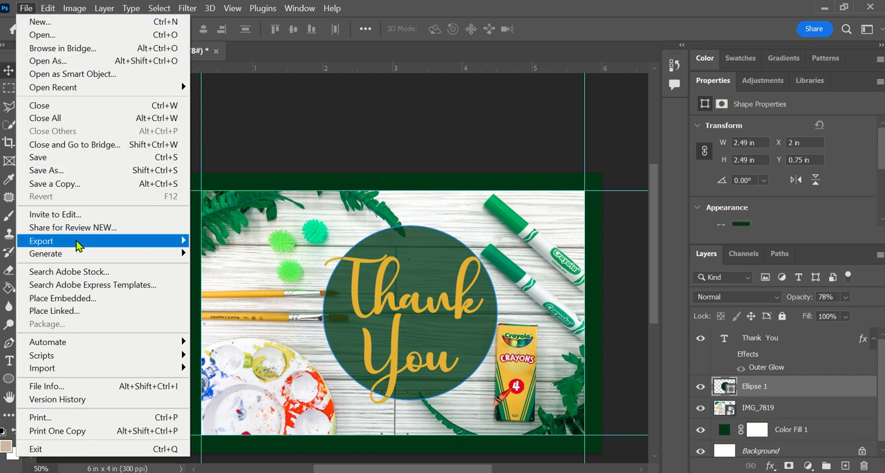
mouse_move(77, 245)
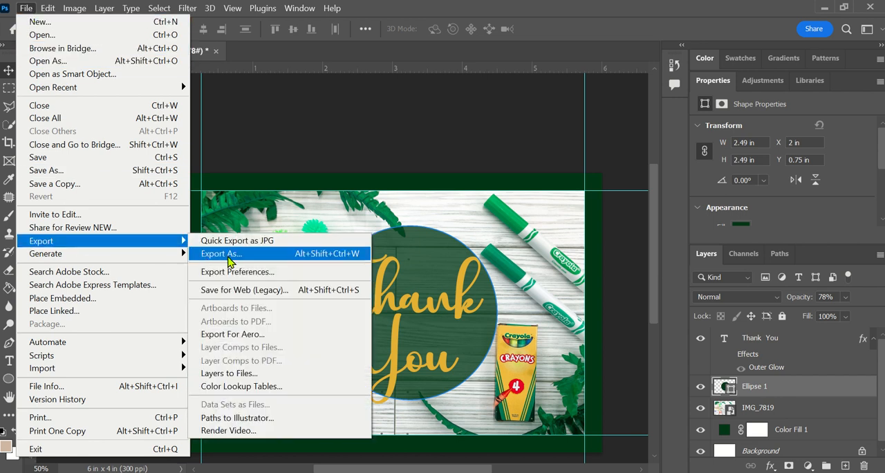